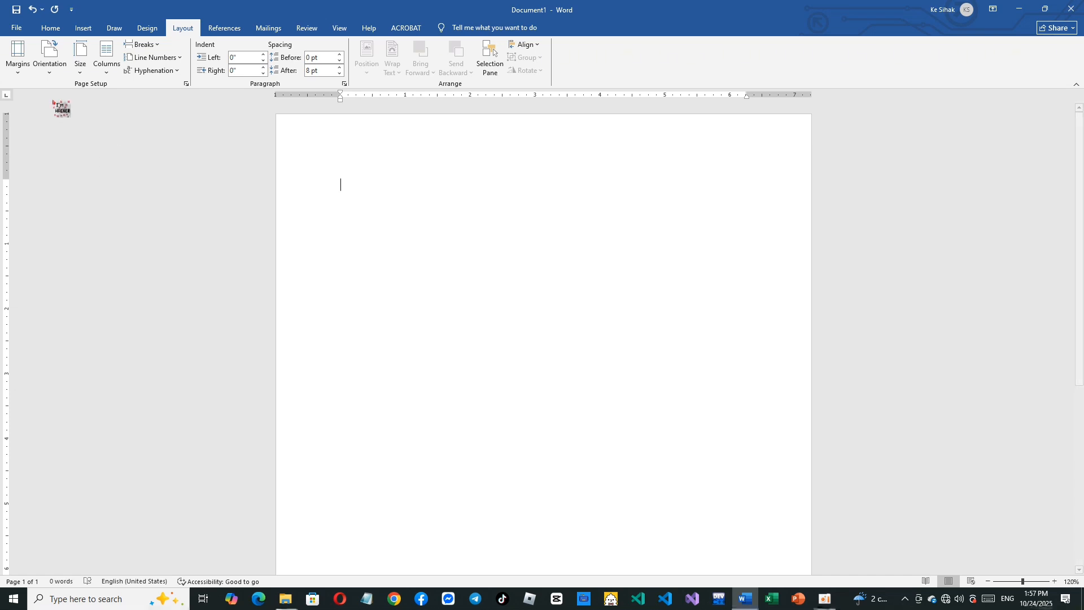
- Set the page margins to Narrow, 0.5" on all sides
{"action": "left_click", "coordinate": [48, 72]}
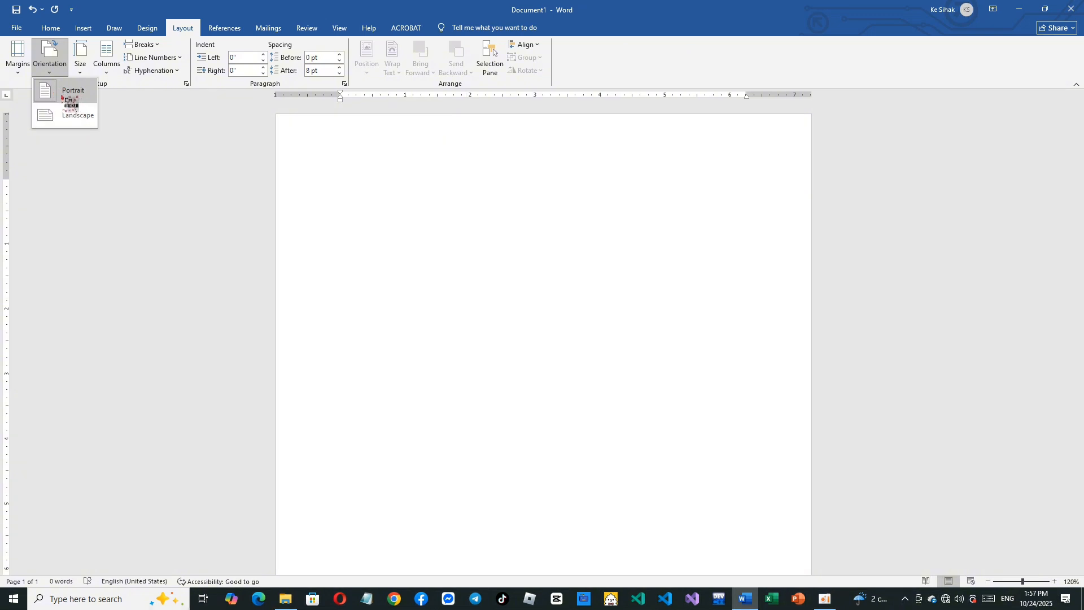
{"action": "left_click", "coordinate": [24, 72]}
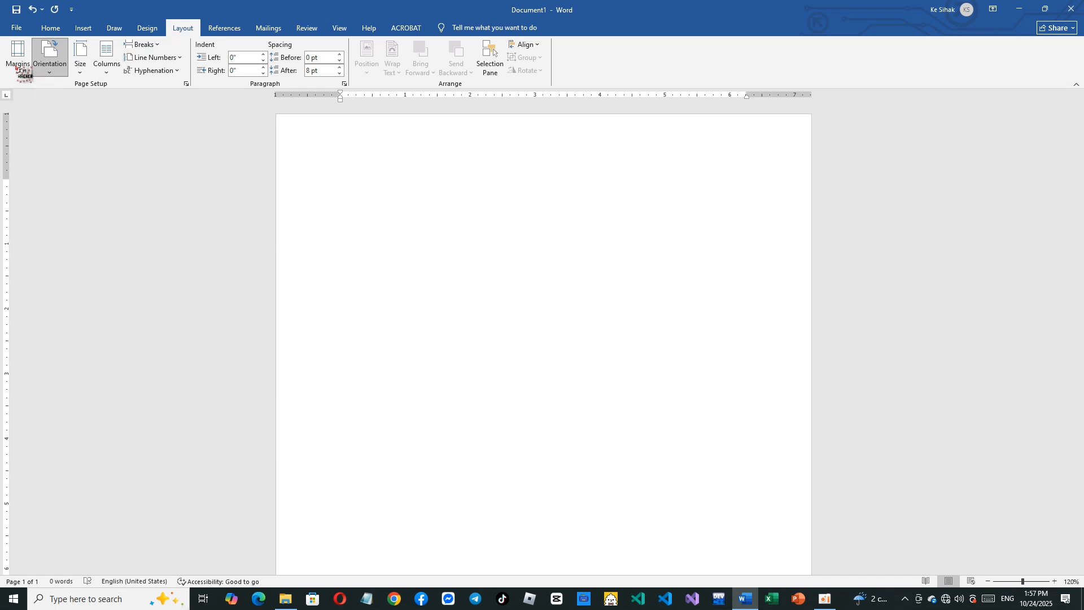
{"action": "left_click", "coordinate": [23, 72]}
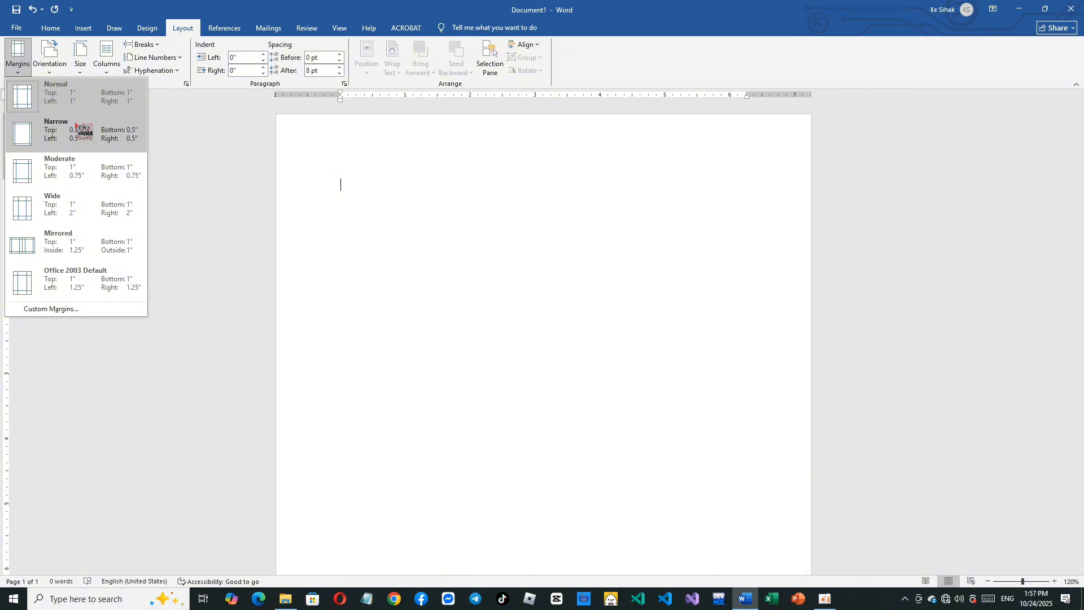
{"action": "left_click", "coordinate": [82, 131]}
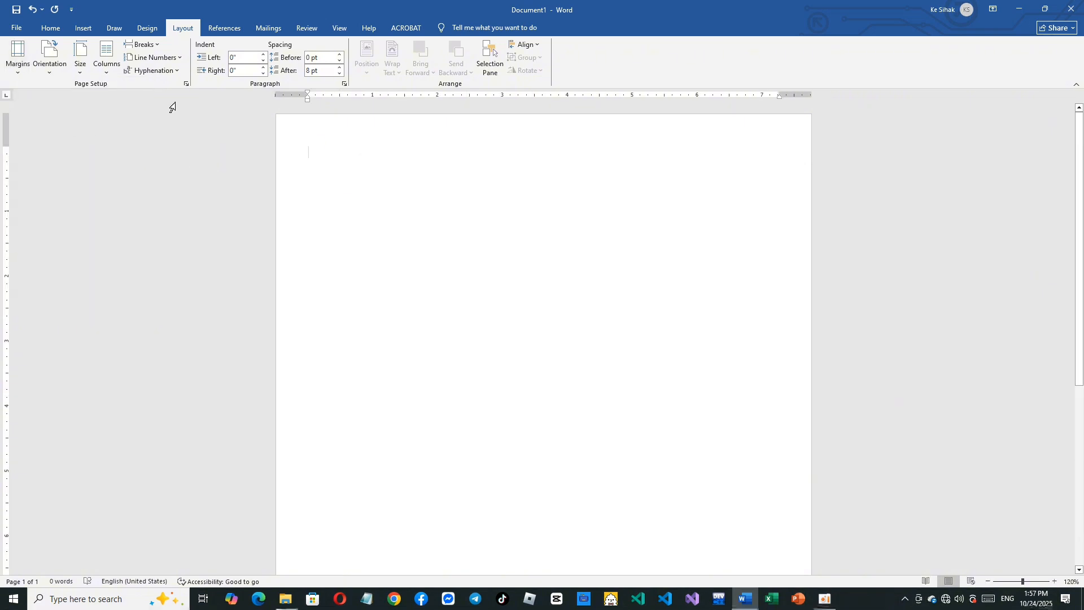
{"action": "left_click", "coordinate": [18, 66]}
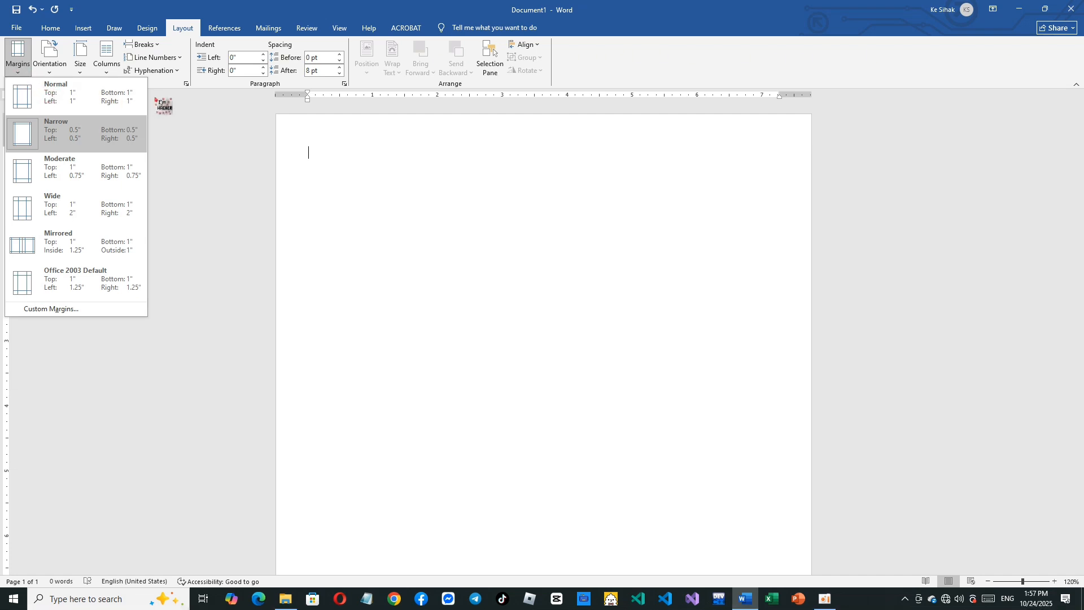
{"action": "left_click", "coordinate": [195, 138]}
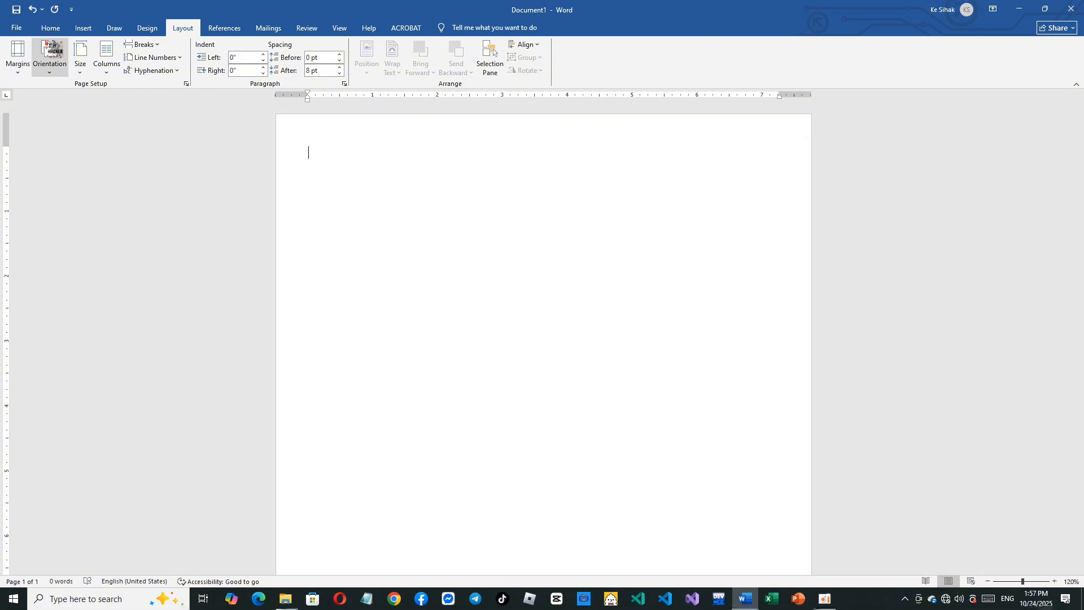
- Open the page header for editing and insert the blank three-column header layout
{"action": "double_click", "coordinate": [316, 136]}
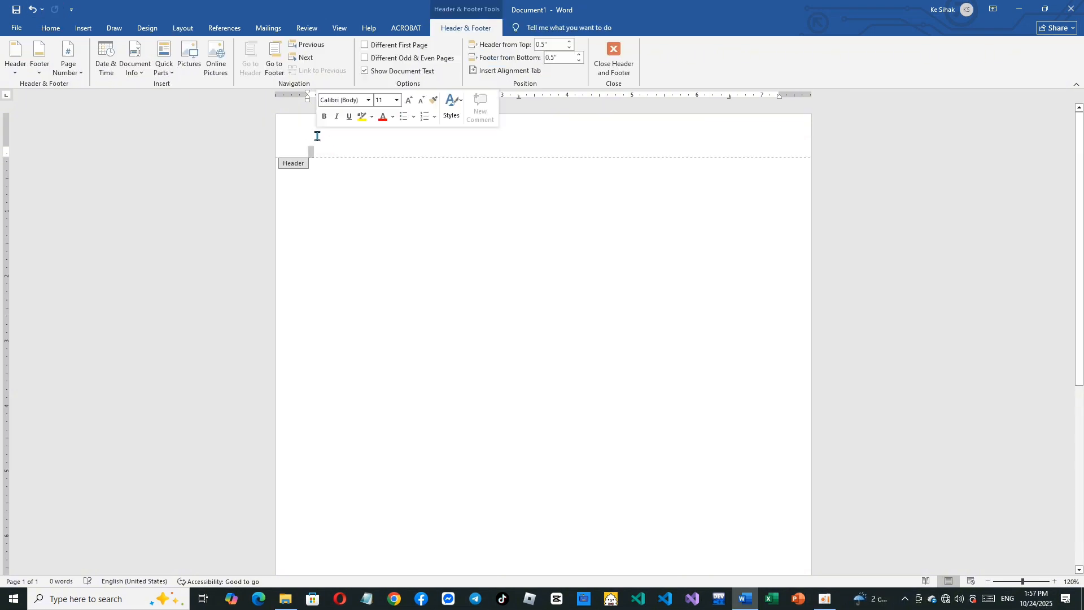
{"action": "left_click", "coordinate": [9, 71]}
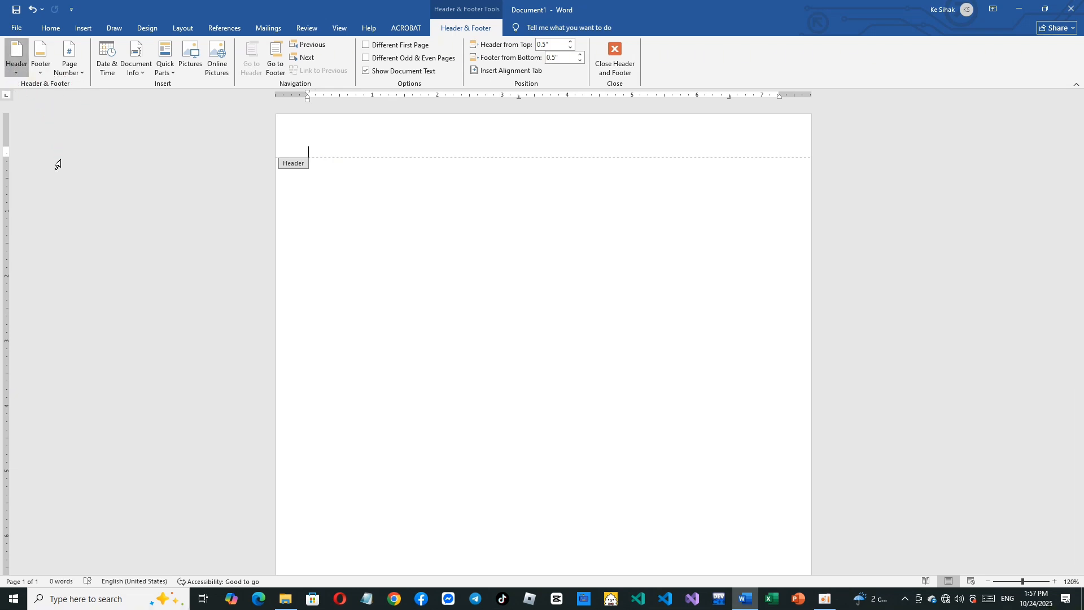
{"action": "left_click", "coordinate": [79, 183]}
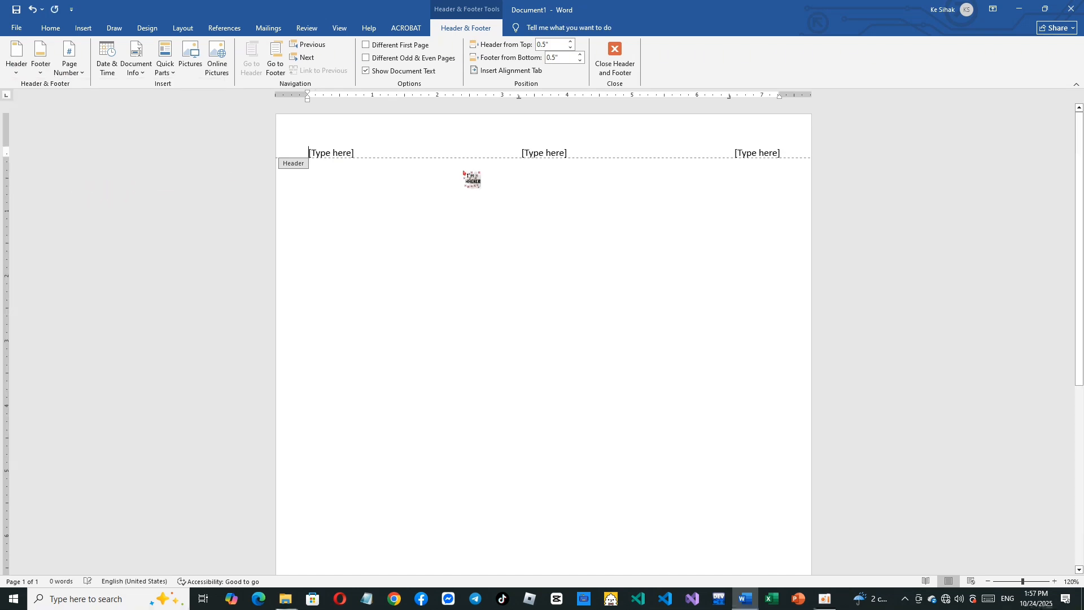
- Replace the header's right-hand placeholder with "Microsoft Word 2010"
{"action": "left_click", "coordinate": [781, 154]}
{"action": "left_click", "coordinate": [780, 153]}
{"action": "key", "text": "BackSpace"}
{"action": "type", "text": "Mi"}
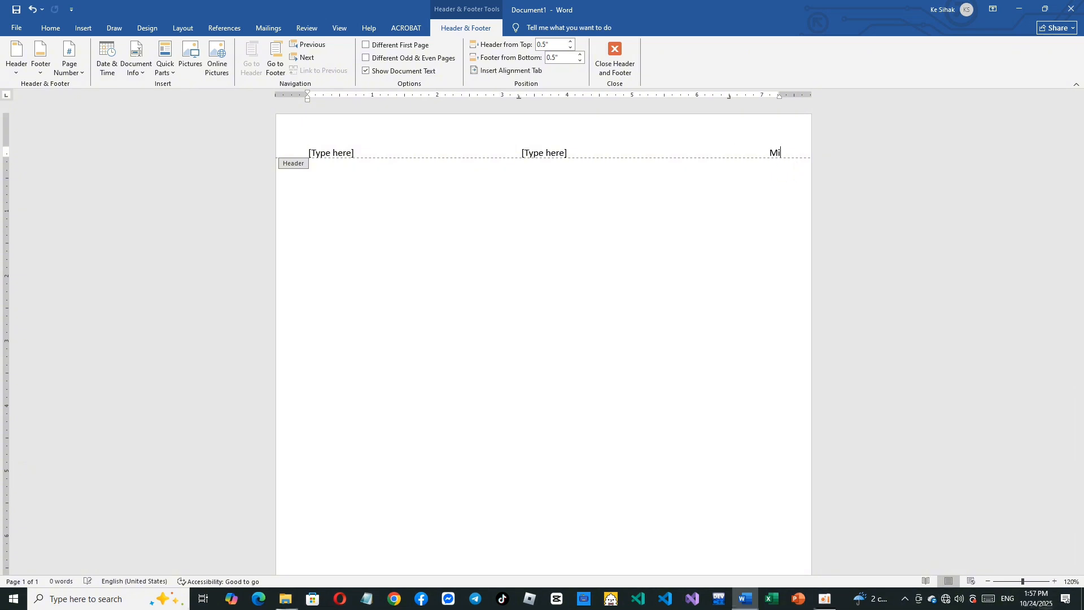
{"action": "type", "text": "crosoft Word 2010"}
- Delete the header's center and left placeholders, leaving the text cursor at the start of the line
{"action": "left_click", "coordinate": [587, 148]}
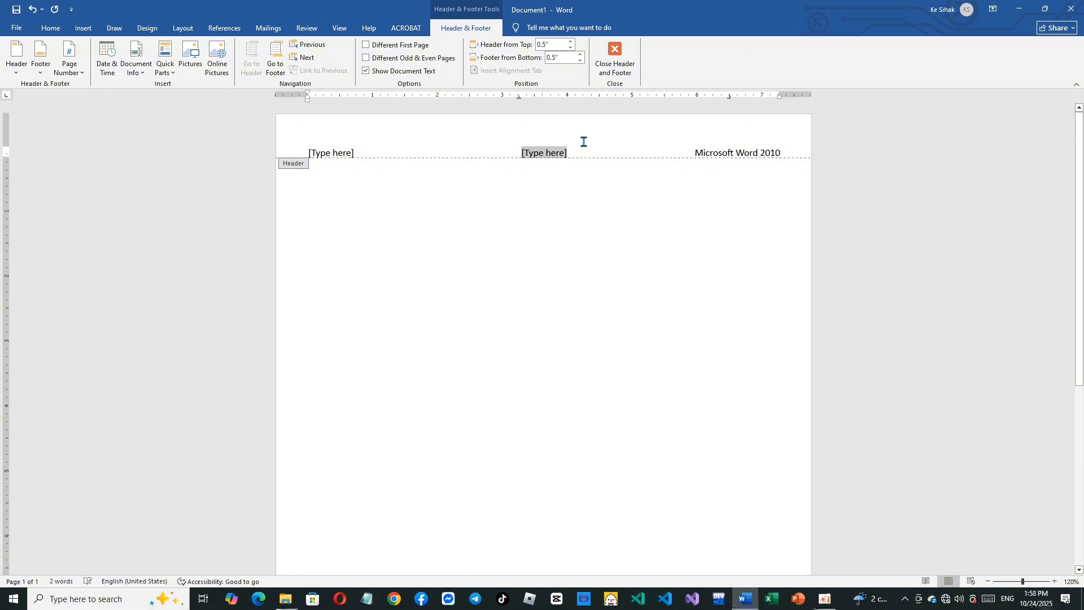
{"action": "key", "text": "BackSpace"}
{"action": "key", "text": "BackSpace"}
{"action": "key", "text": "BackSpace"}
- Switch to Khmer input and enter "សលារៀន" at the left of the header
{"action": "key", "text": "BackSpace"}
{"action": "key", "text": "BackSpace"}
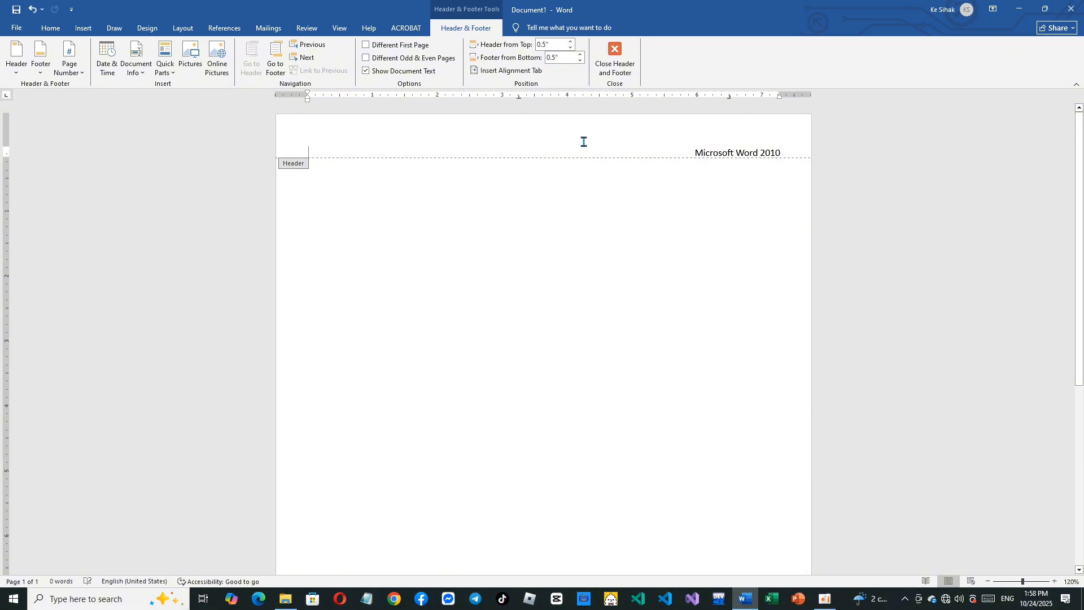
{"action": "key", "text": "alt+shift"}
{"action": "type", "text": "ស"}
{"action": "key", "text": "BackSpace"}
{"action": "type", "text": "សណ"}
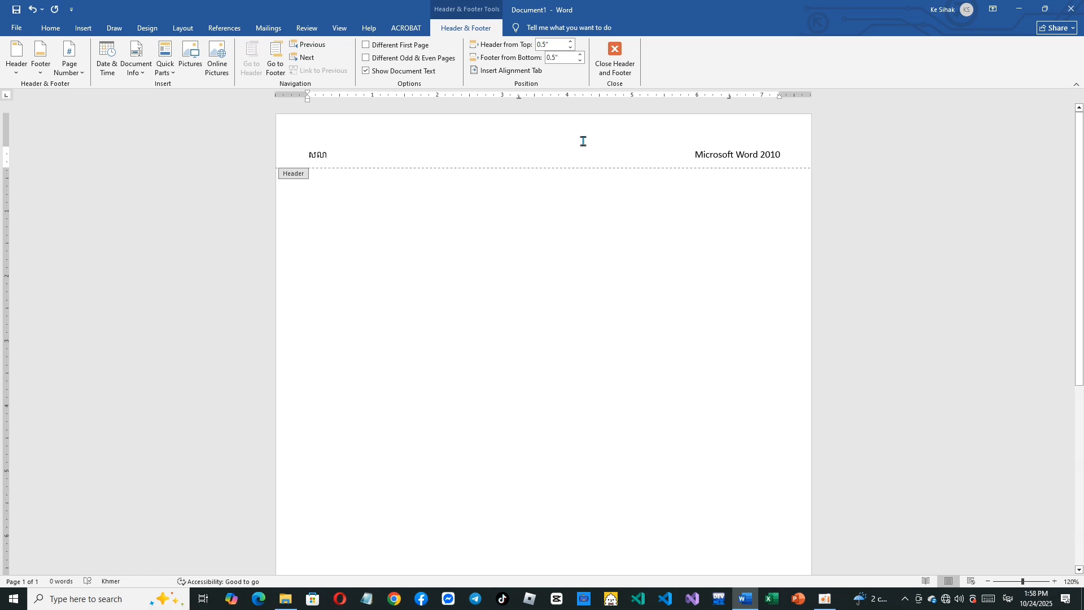
{"action": "type", "text": "រផន"}
- Insert a Blank (Three Columns) footer and delete its right-hand placeholder
{"action": "scroll", "coordinate": [569, 341], "scroll_direction": "down", "scroll_amount": 5}
{"action": "left_click", "coordinate": [327, 540]}
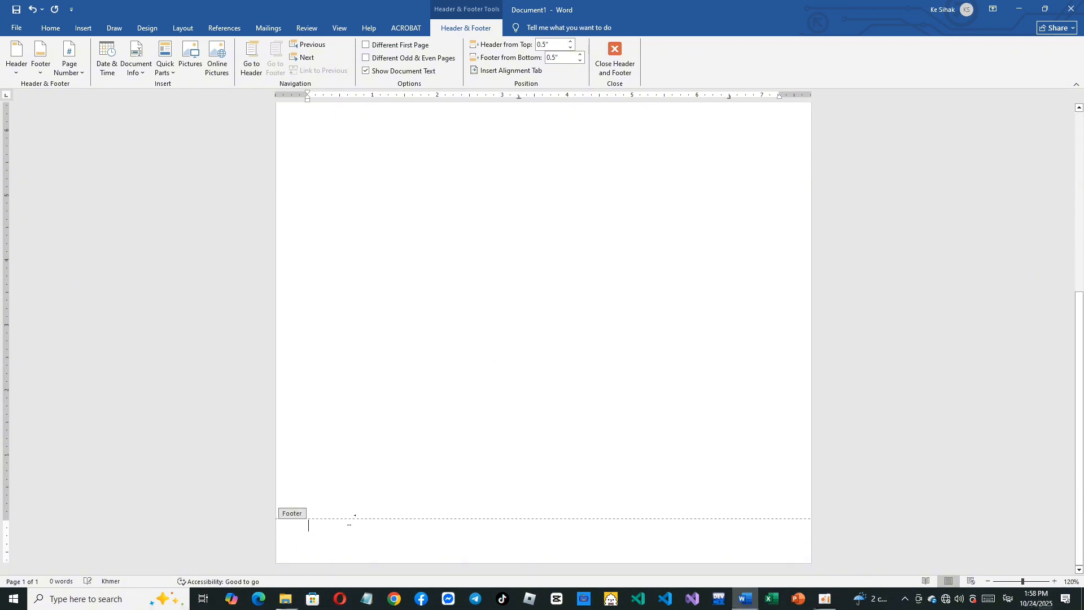
{"action": "left_click", "coordinate": [41, 64]}
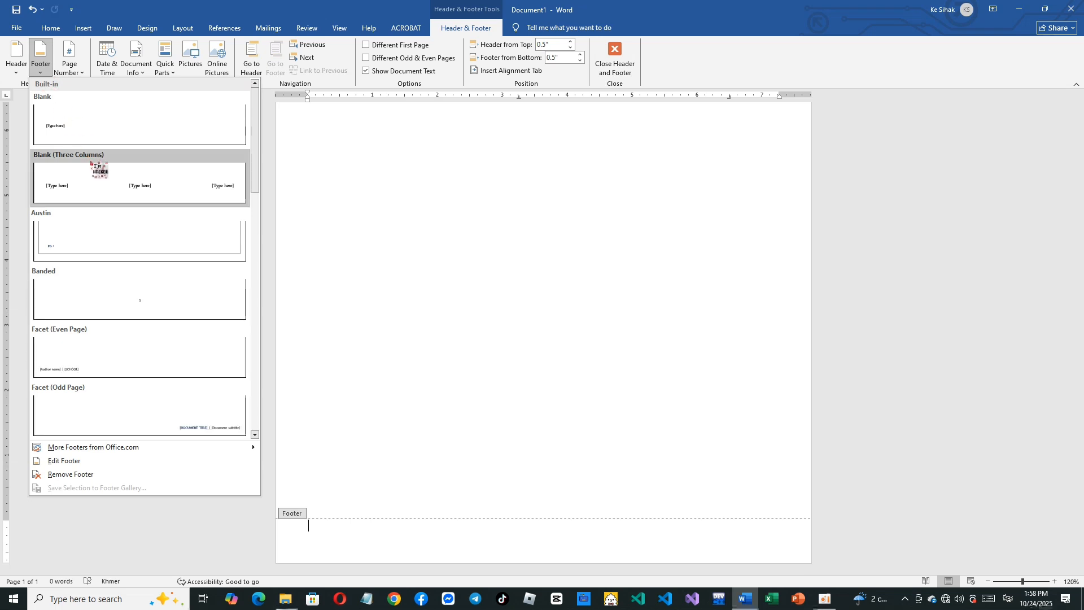
{"action": "left_click", "coordinate": [110, 194]}
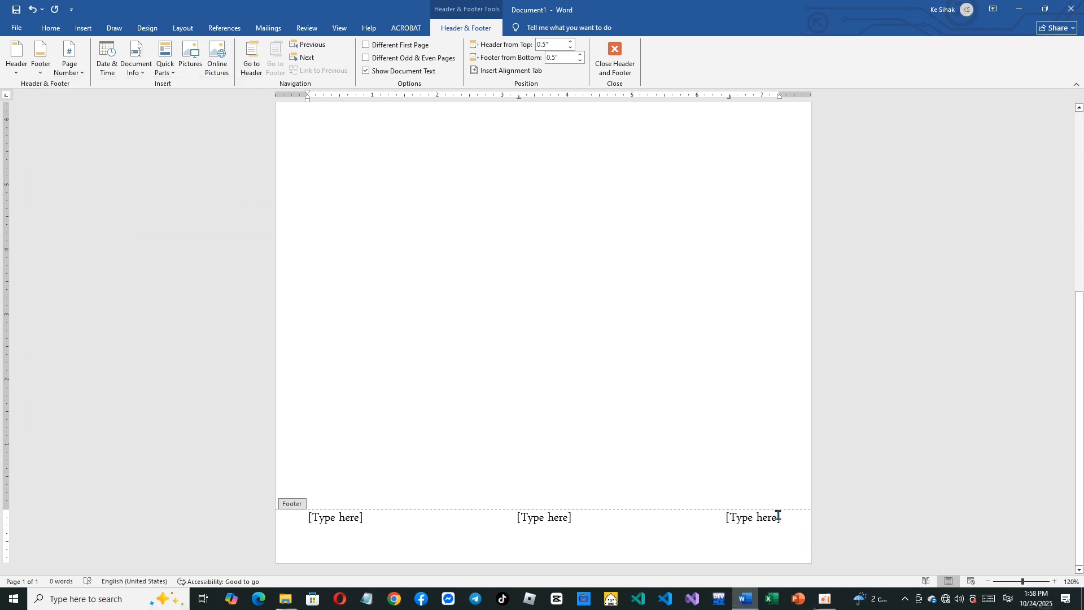
{"action": "left_click", "coordinate": [781, 521]}
{"action": "key", "text": "Delete"}
- Insert a right-aligned "Page 1" style page number at the bottom of the page
{"action": "left_click", "coordinate": [70, 68]}
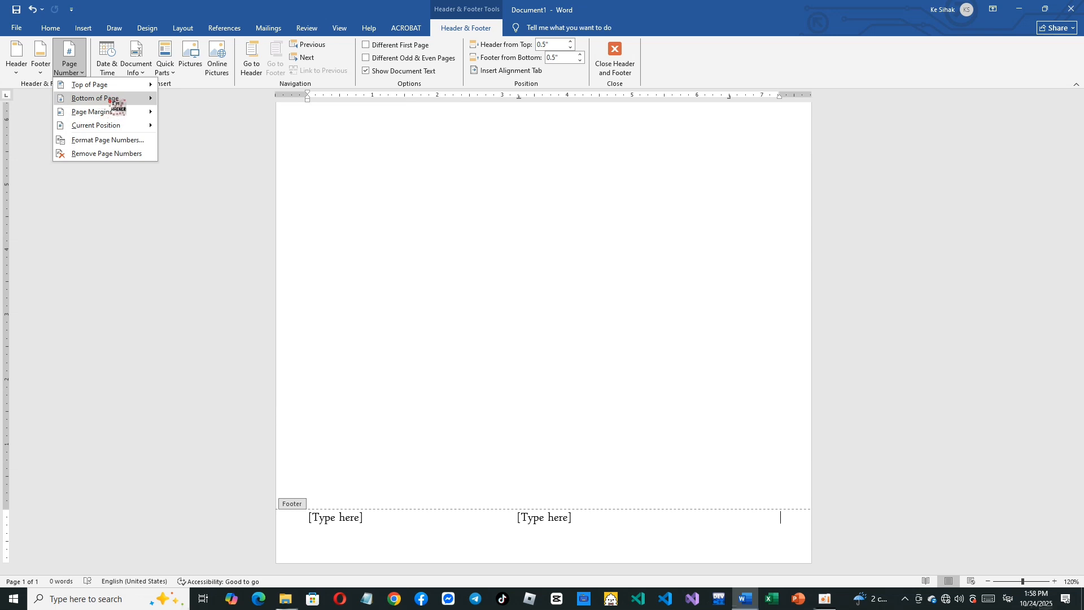
{"action": "mouse_move", "coordinate": [113, 99]}
{"action": "left_click", "coordinate": [271, 268]}
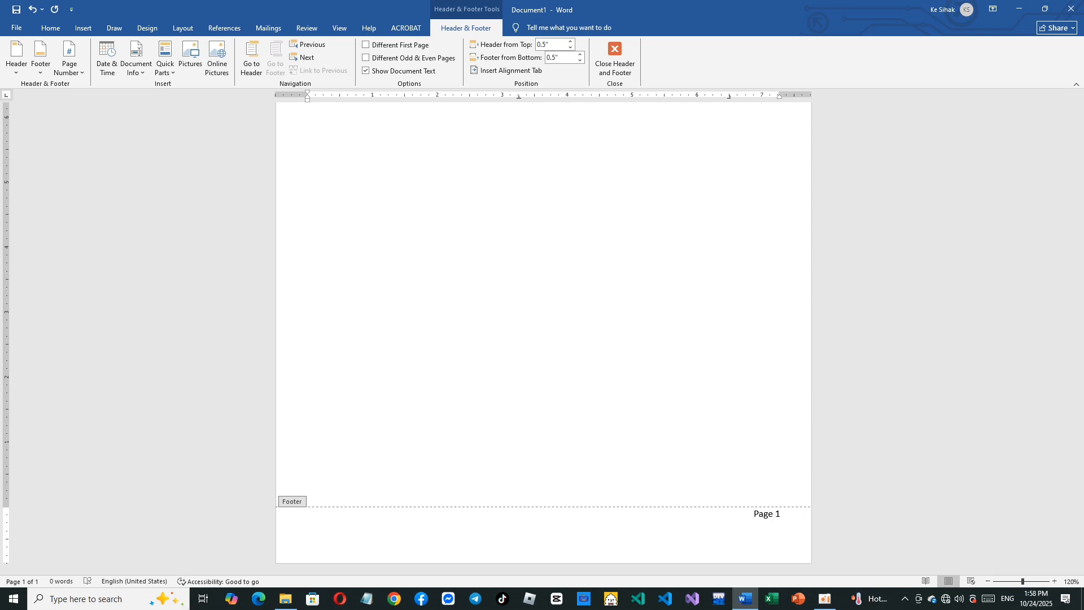
- Clear all tab stops from the footer's page number line and left-align it
{"action": "double_click", "coordinate": [729, 100]}
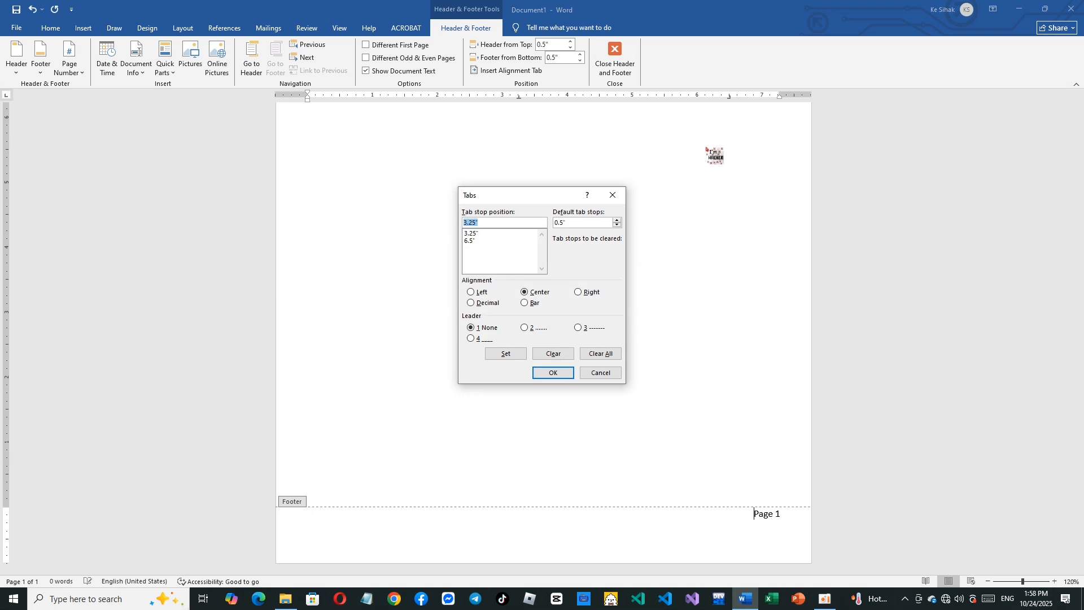
{"action": "left_click", "coordinate": [601, 354]}
{"action": "left_click", "coordinate": [556, 374]}
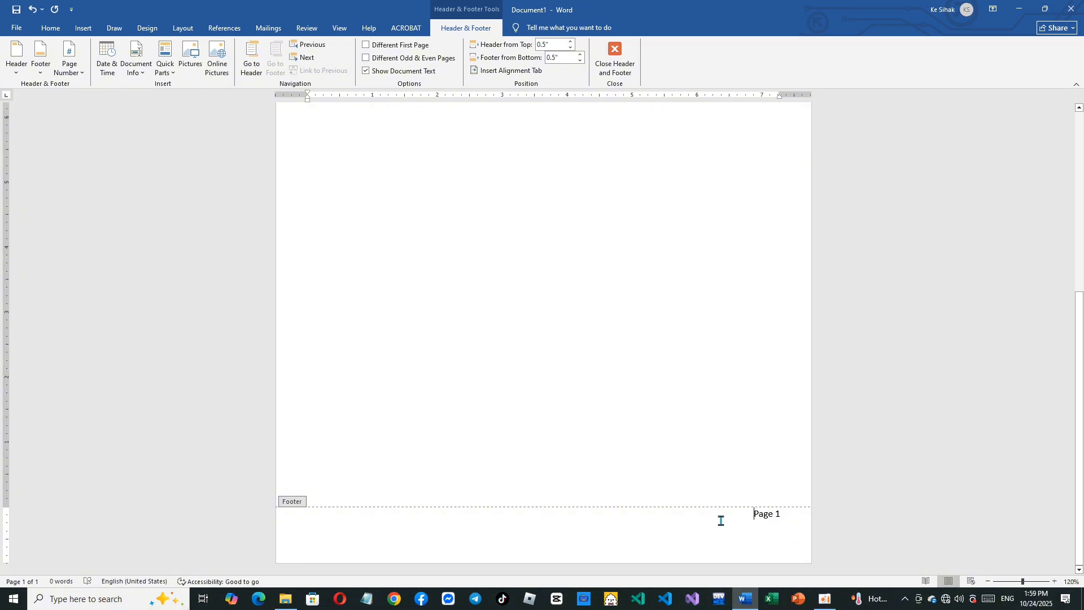
{"action": "key", "text": "ctrl+e"}
{"action": "key", "text": "ctrl+l"}
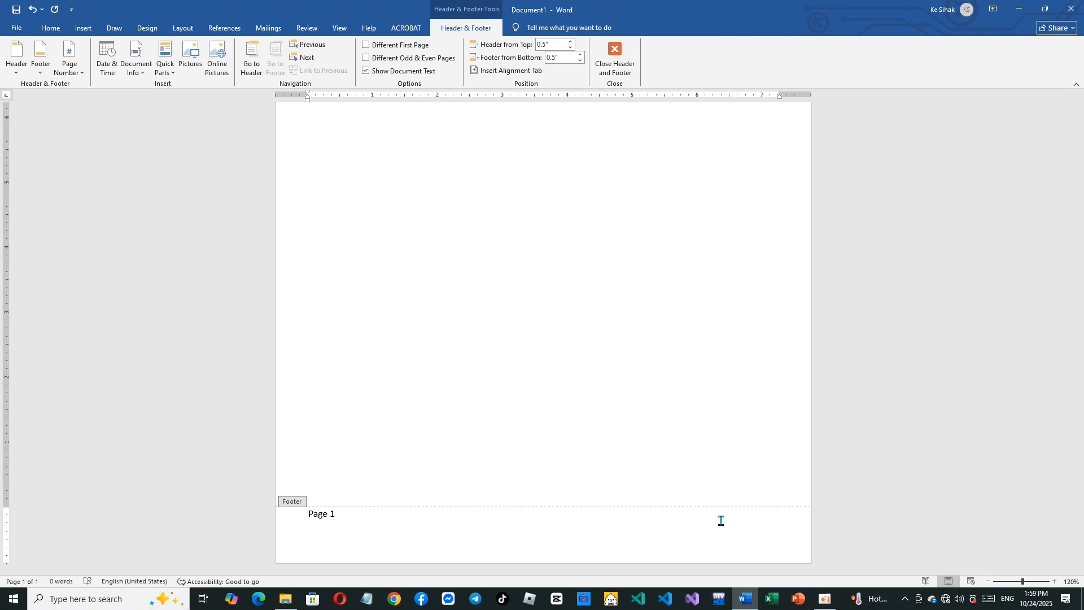
- Enter "រៀបចំដោយ:" followed by the author's name in Khmer before the page number in the footer
{"action": "key", "text": "alt+shift"}
{"action": "type", "text": "រៀបច"}
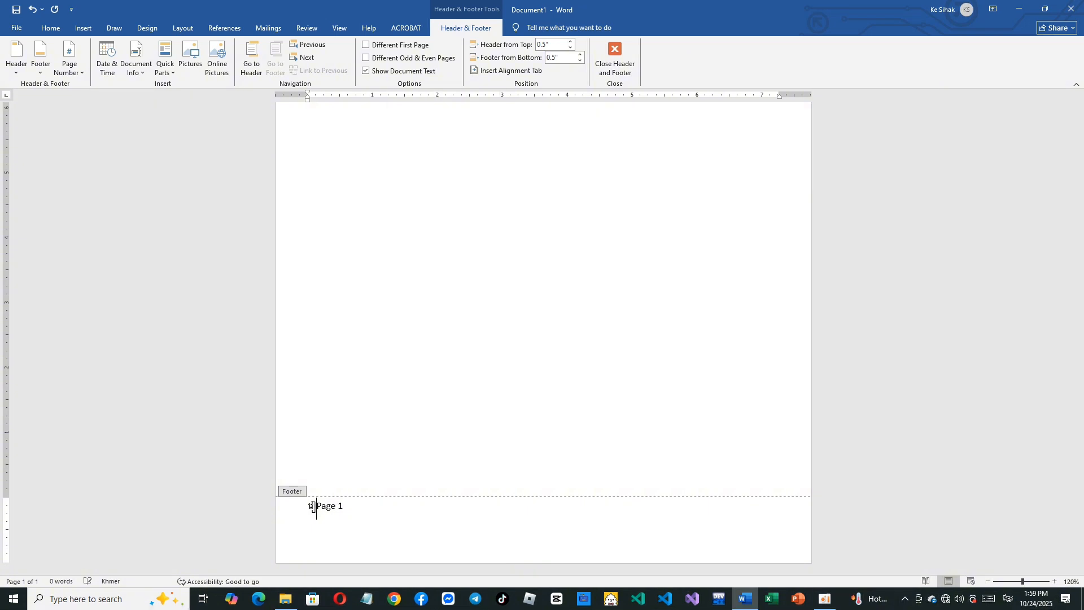
{"action": "type", "text": "ំដោយ"}
{"action": "key", "text": "alt+shift"}
{"action": "type", "text": ":"}
{"action": "key", "text": "alt+shift"}
{"action": "key", "text": "alt+shift"}
{"action": "key", "text": "alt+shift"}
{"action": "type", "text": "កែ.រិទ្ធិសីហ"}
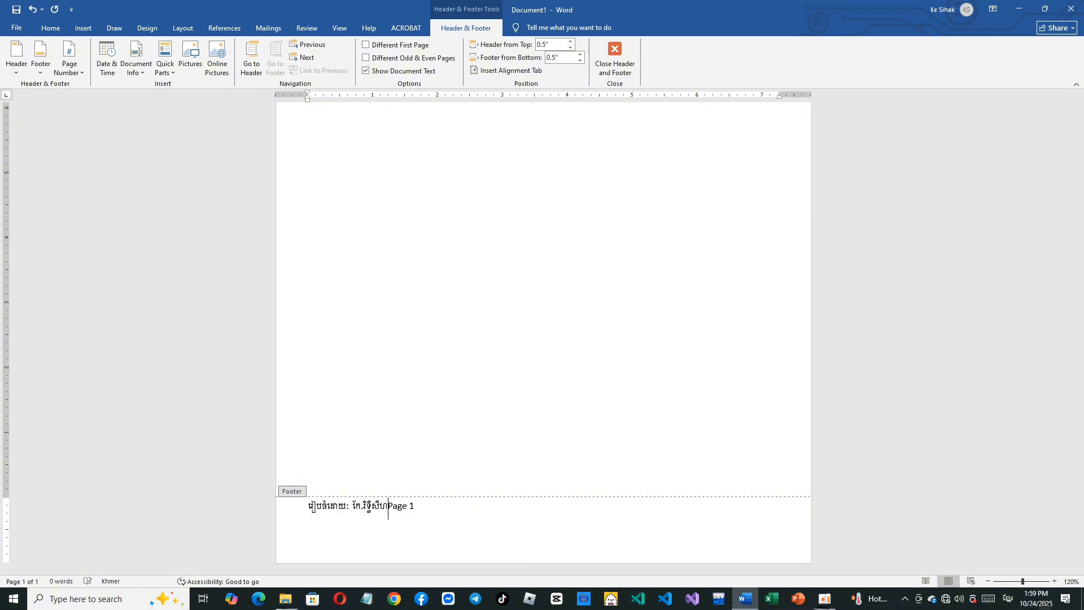
- Add tab spacing between the author's name and the page number so the number sits near the right margin
{"action": "key", "text": "Tab"}
{"action": "key", "text": "Tab"}
{"action": "key", "text": "Tab"}
{"action": "key", "text": "Tab"}
{"action": "key", "text": "Tab"}
{"action": "key", "text": "Tab"}
{"action": "key", "text": "Tab"}
{"action": "key", "text": "Tab"}
{"action": "key", "text": "Tab"}
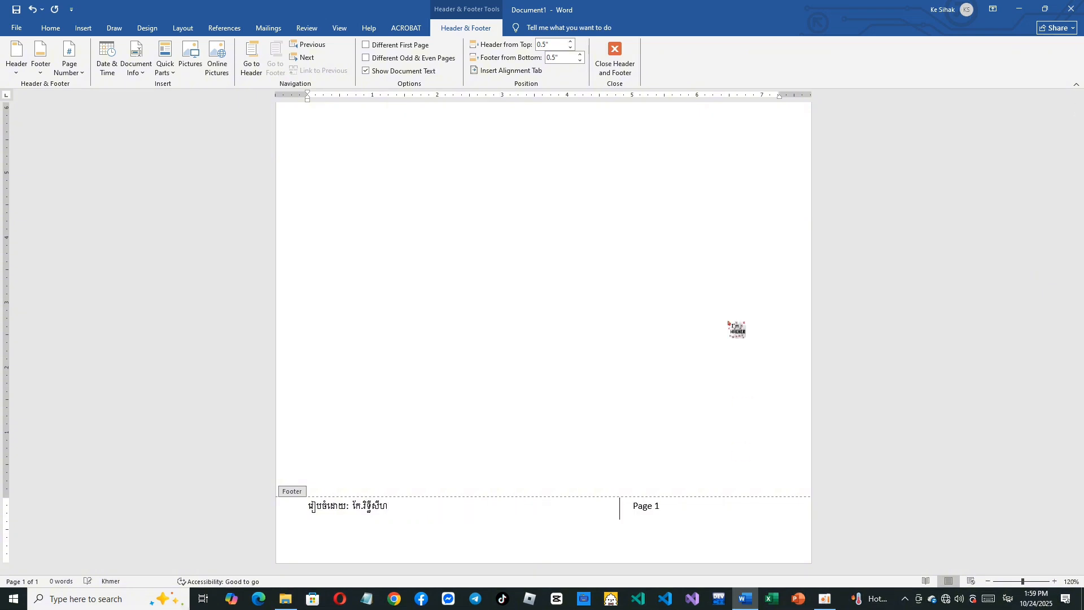
{"action": "key", "text": "Tab"}
{"action": "key", "text": "Tab"}
{"action": "key", "text": "Tab"}
{"action": "key", "text": "BackSpace"}
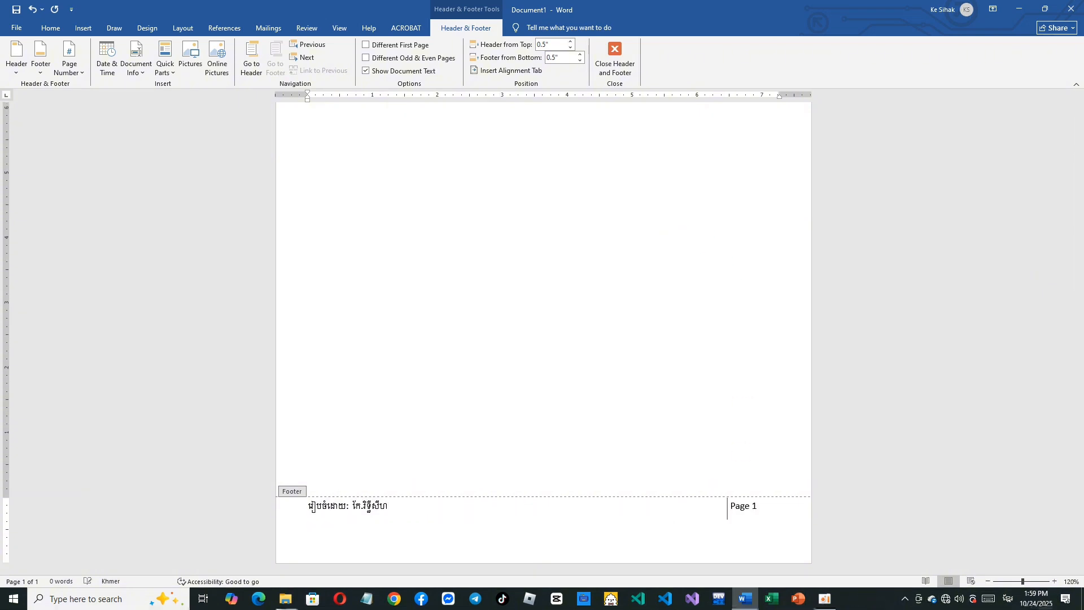
- Format the entire header line in the Khmer OS font at size 11
{"action": "scroll", "coordinate": [408, 392], "scroll_direction": "up", "scroll_amount": 5}
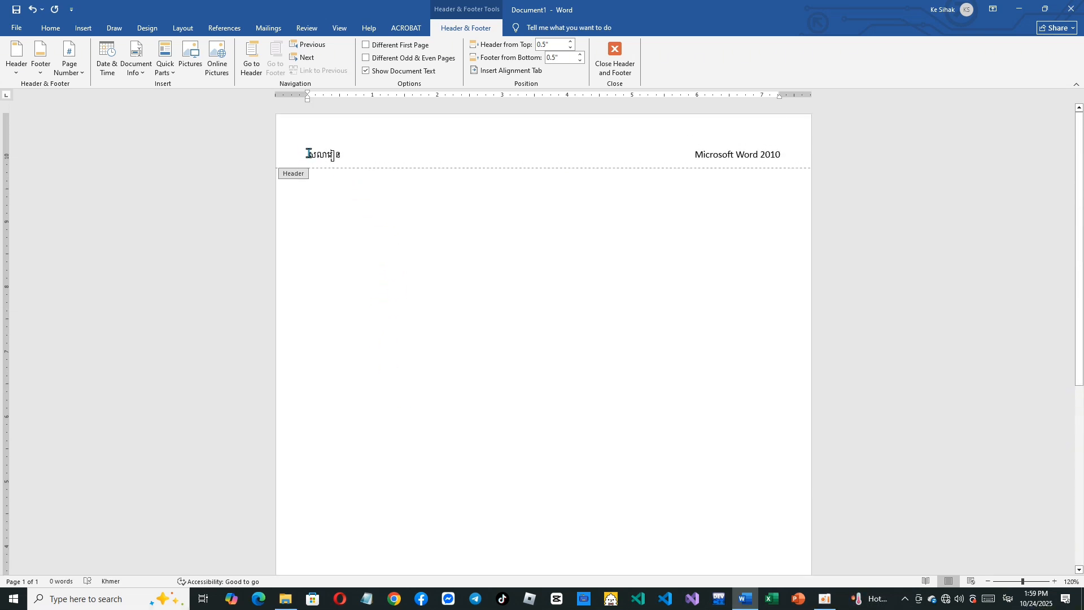
{"action": "left_click_drag", "start_coordinate": [308, 155], "coordinate": [790, 160]}
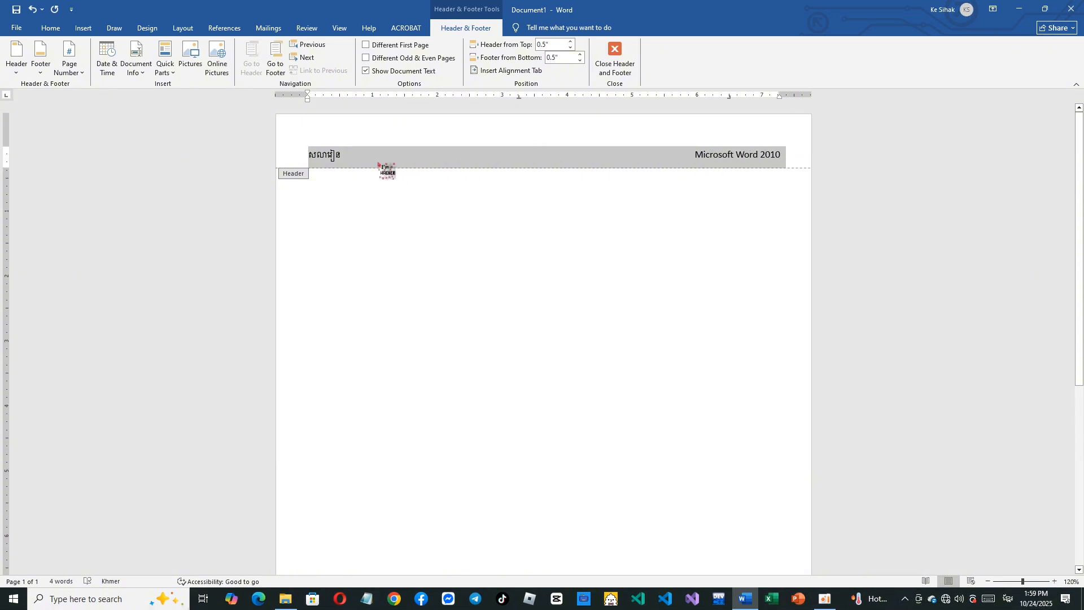
{"action": "left_click", "coordinate": [50, 28]}
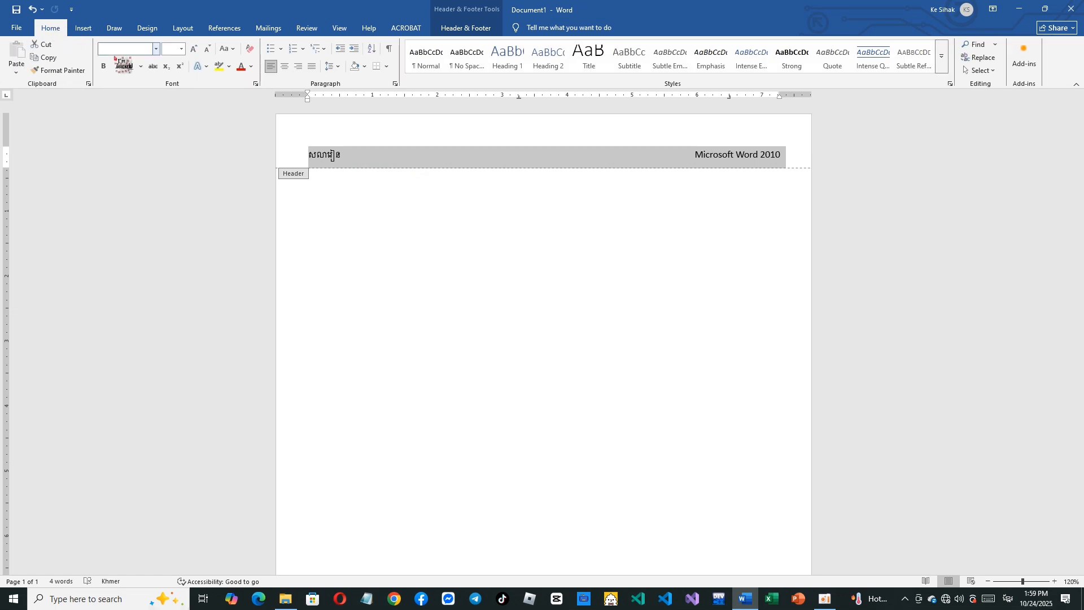
{"action": "left_click", "coordinate": [156, 49]}
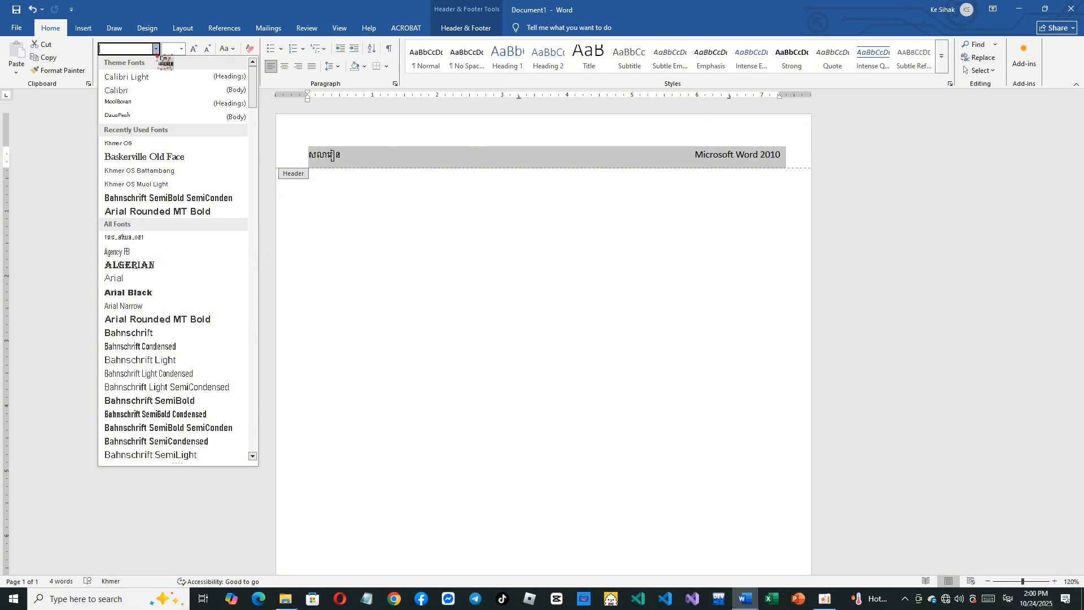
{"action": "left_click", "coordinate": [171, 145]}
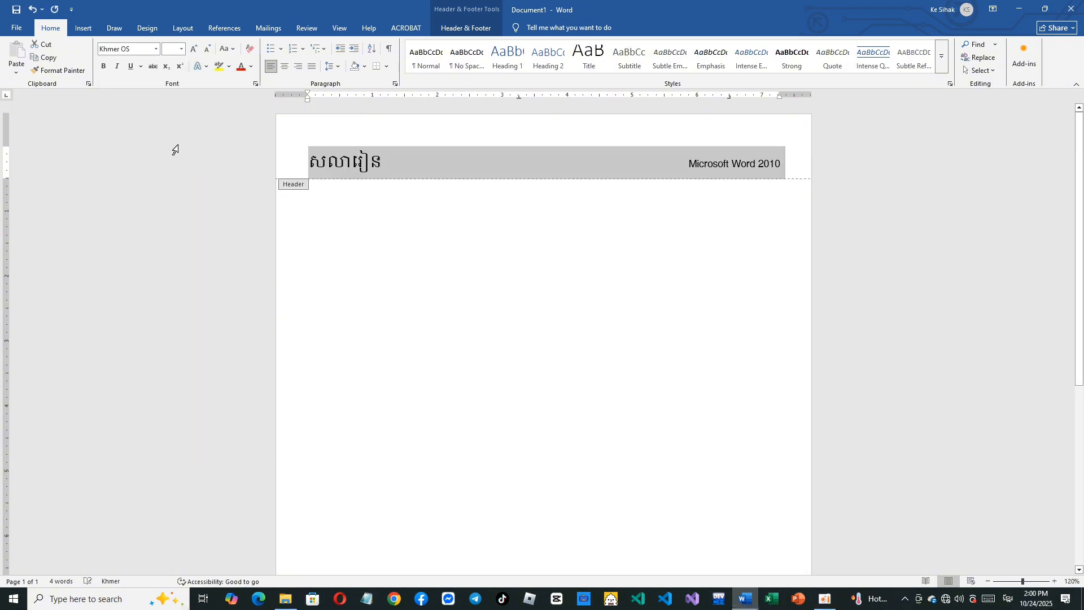
{"action": "left_click", "coordinate": [181, 50]}
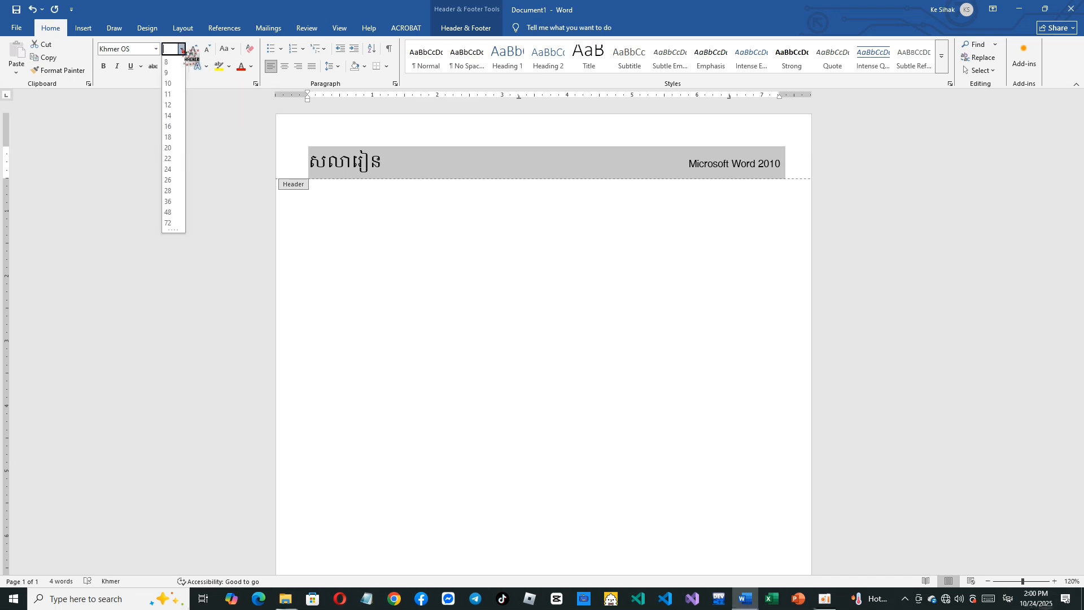
{"action": "left_click", "coordinate": [169, 97]}
- Change the font of the entire footer line to Khmer OS
{"action": "scroll", "coordinate": [477, 416], "scroll_direction": "down", "scroll_amount": 5}
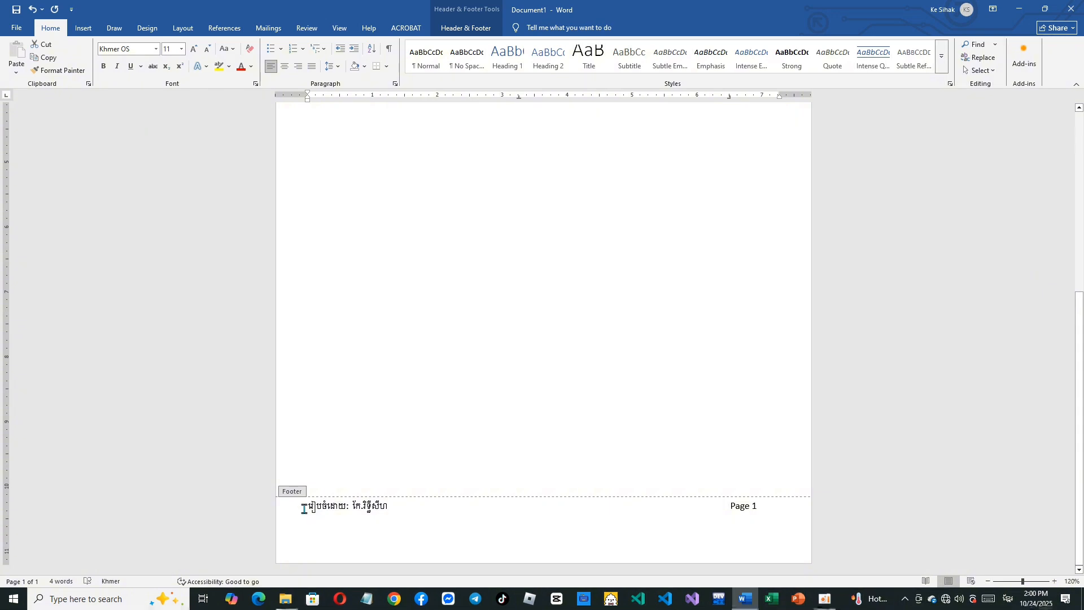
{"action": "left_click_drag", "start_coordinate": [304, 509], "coordinate": [758, 541]}
{"action": "left_click", "coordinate": [756, 541]}
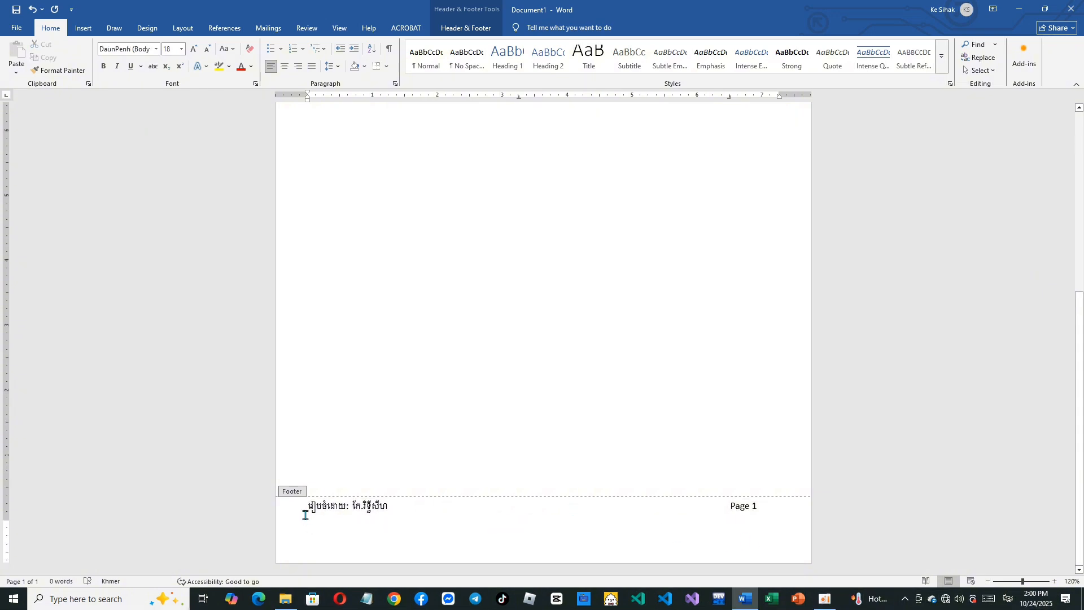
{"action": "left_click_drag", "start_coordinate": [310, 508], "coordinate": [762, 511]}
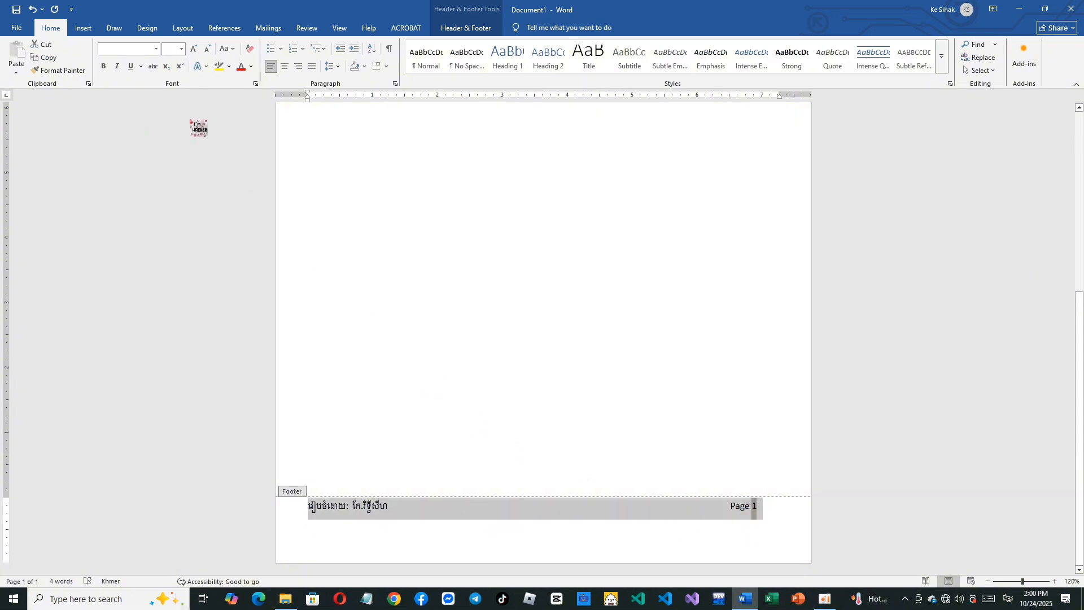
{"action": "left_click", "coordinate": [156, 49]}
{"action": "left_click", "coordinate": [154, 152]}
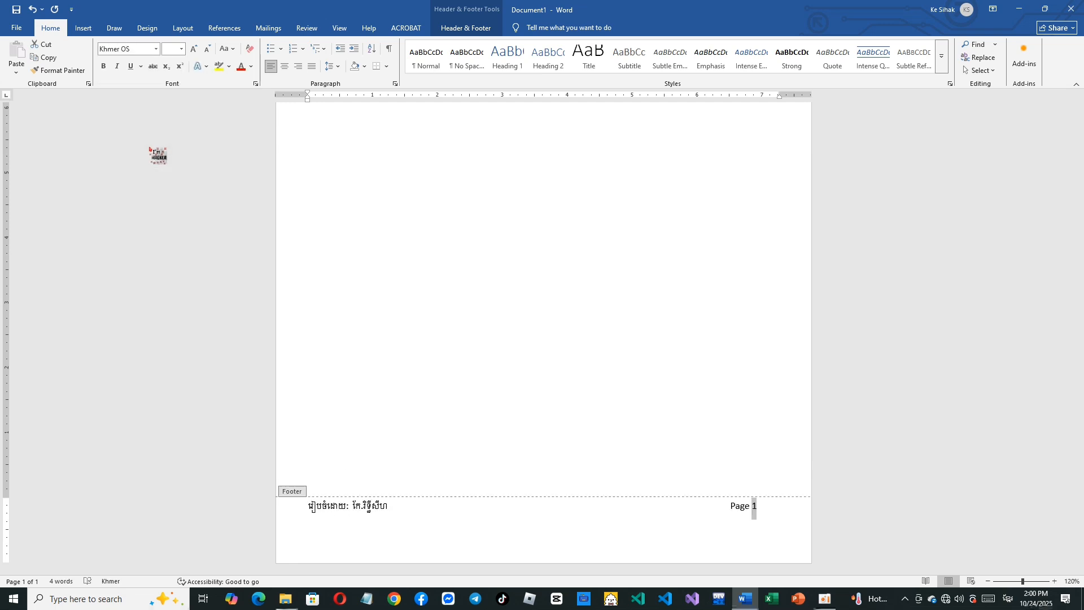
- Set the footer text to size 11 and remove the extra tab so the page number returns to the author's line
{"action": "left_click", "coordinate": [181, 48]}
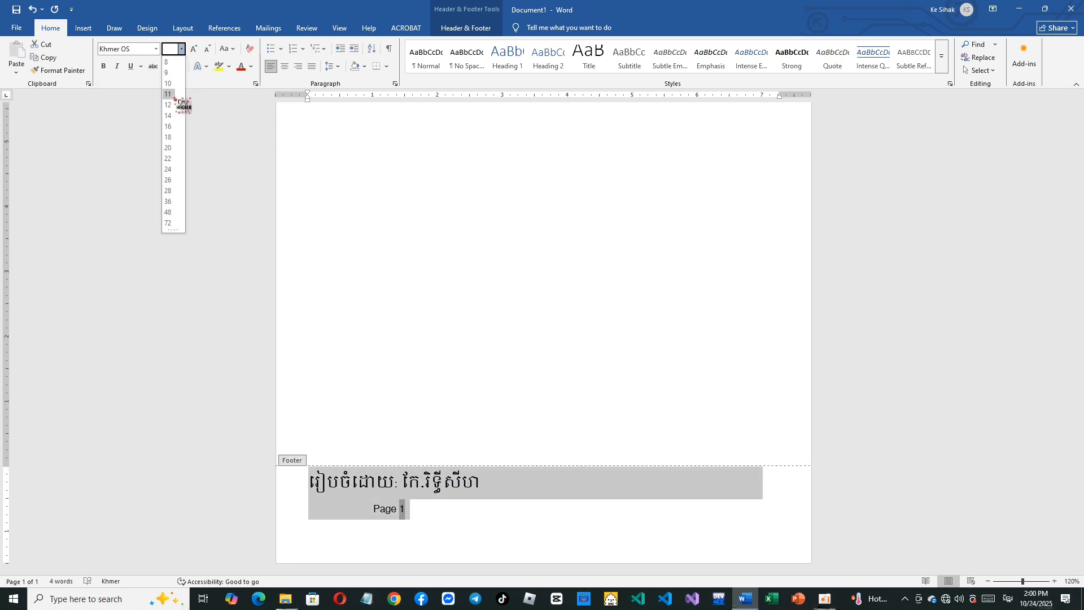
{"action": "left_click", "coordinate": [191, 114]}
{"action": "left_click", "coordinate": [341, 513]}
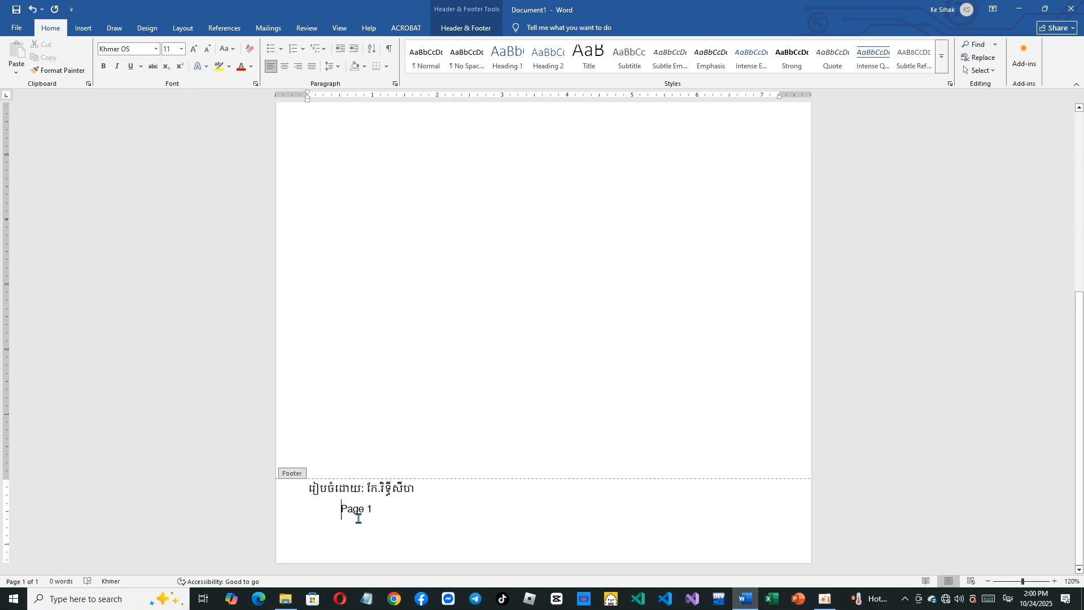
{"action": "key", "text": "BackSpace"}
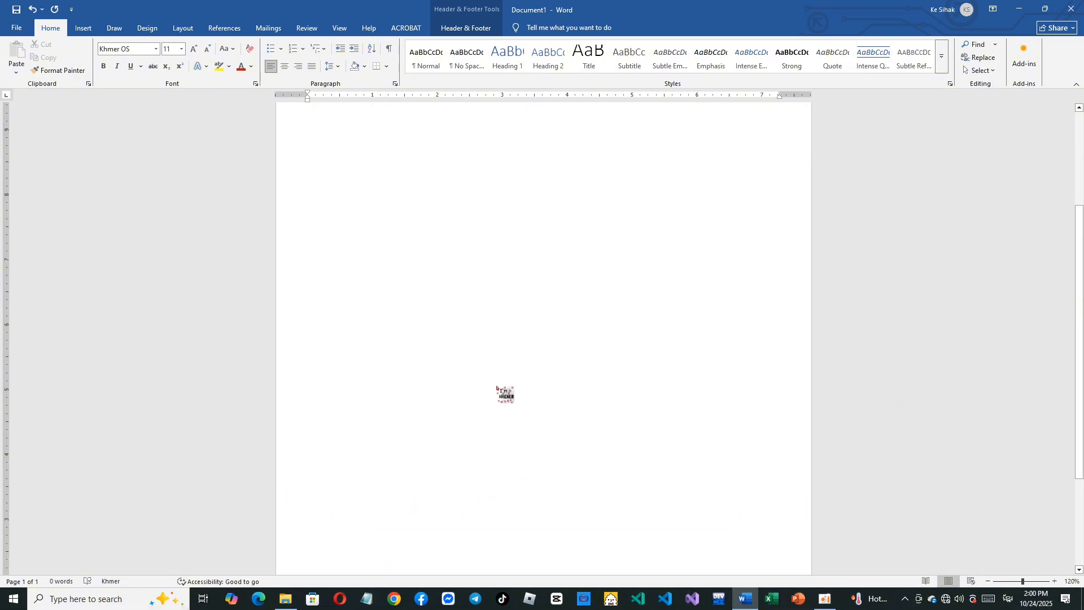
- Open the Borders and Shading settings for the header paragraph and choose the Box setting
{"action": "scroll", "coordinate": [543, 338], "scroll_direction": "up", "scroll_amount": 3}
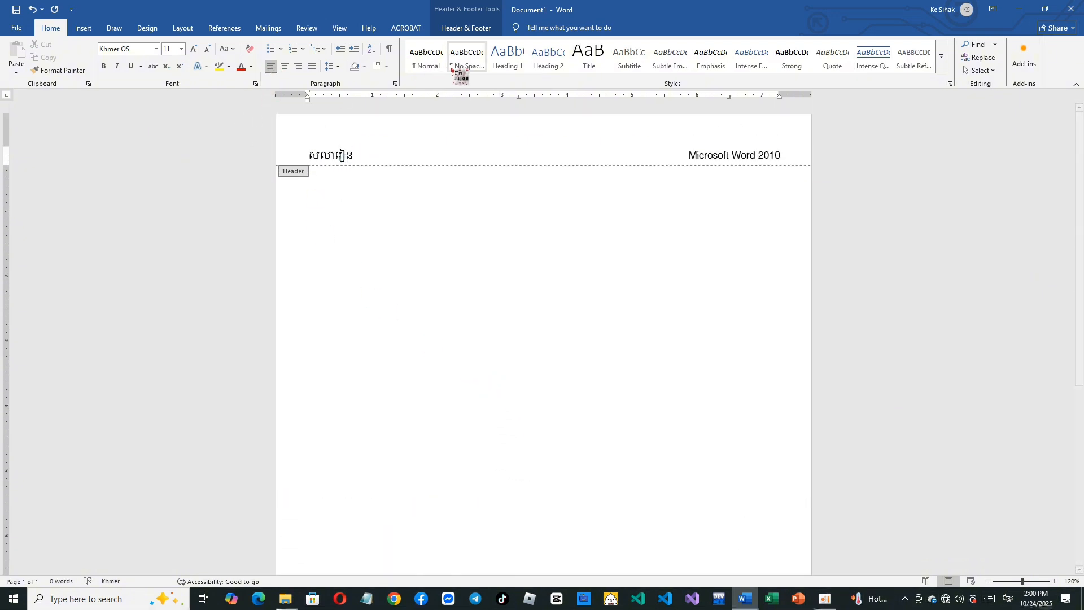
{"action": "left_click", "coordinate": [386, 66]}
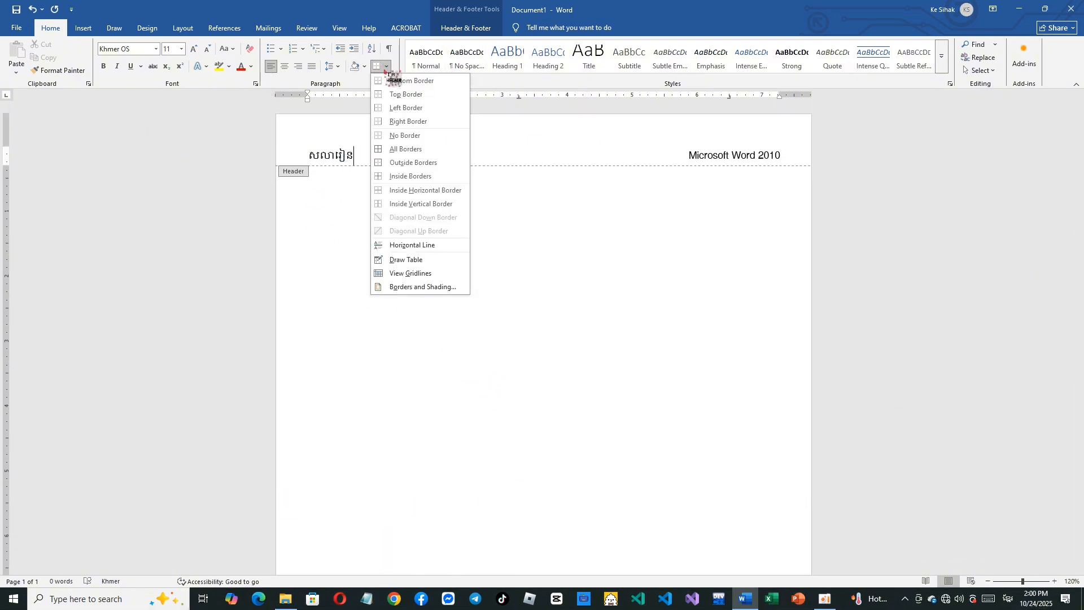
{"action": "left_click", "coordinate": [406, 288]}
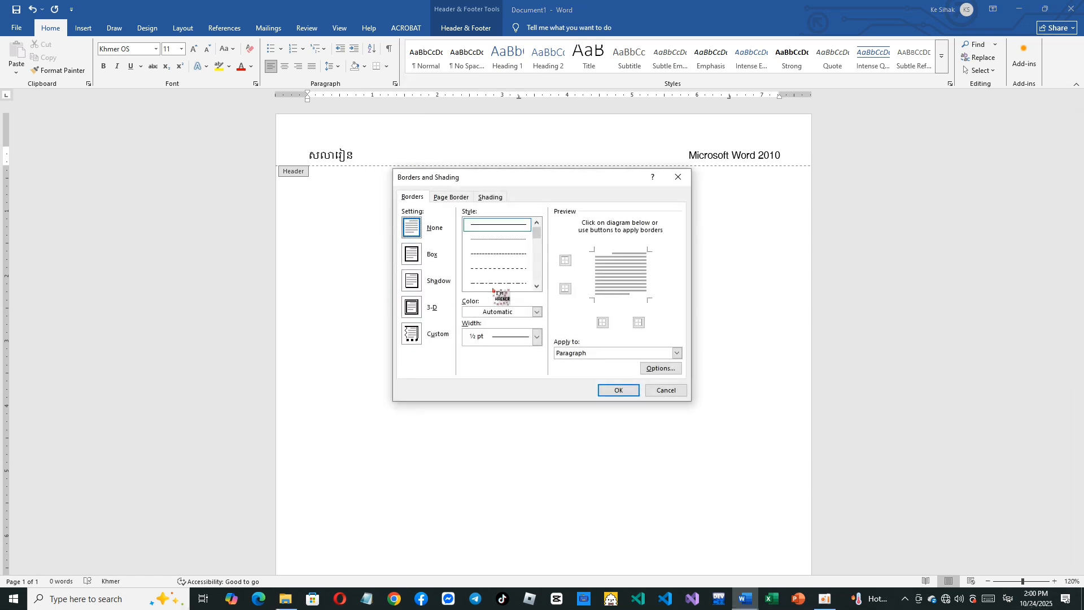
{"action": "left_click", "coordinate": [427, 254]}
- Choose the 3 pt thick-and-thin double line as the header border's style
{"action": "left_click", "coordinate": [536, 286]}
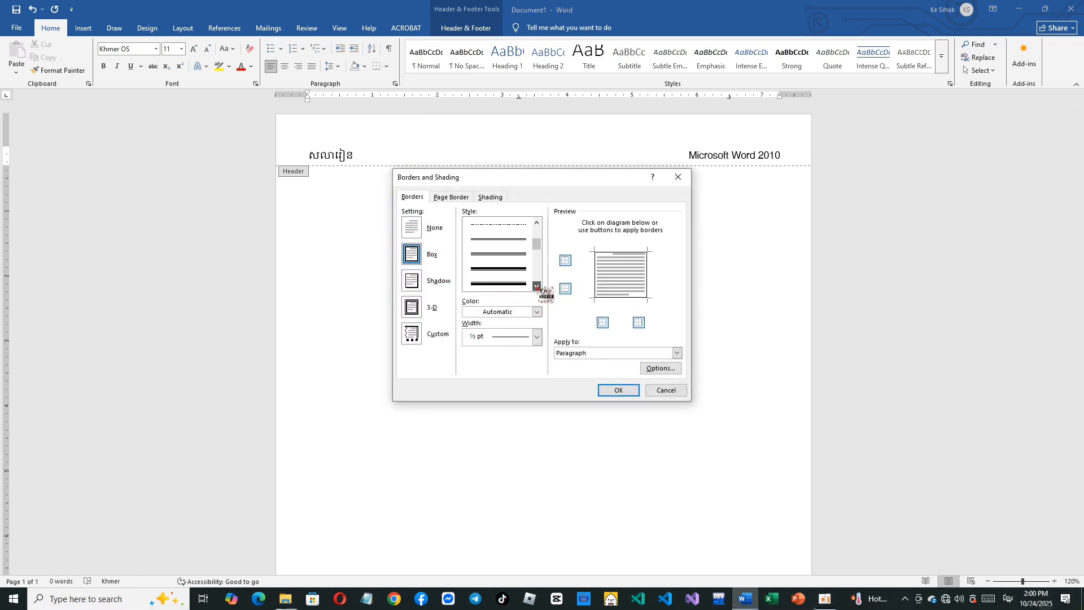
{"action": "left_click", "coordinate": [537, 285]}
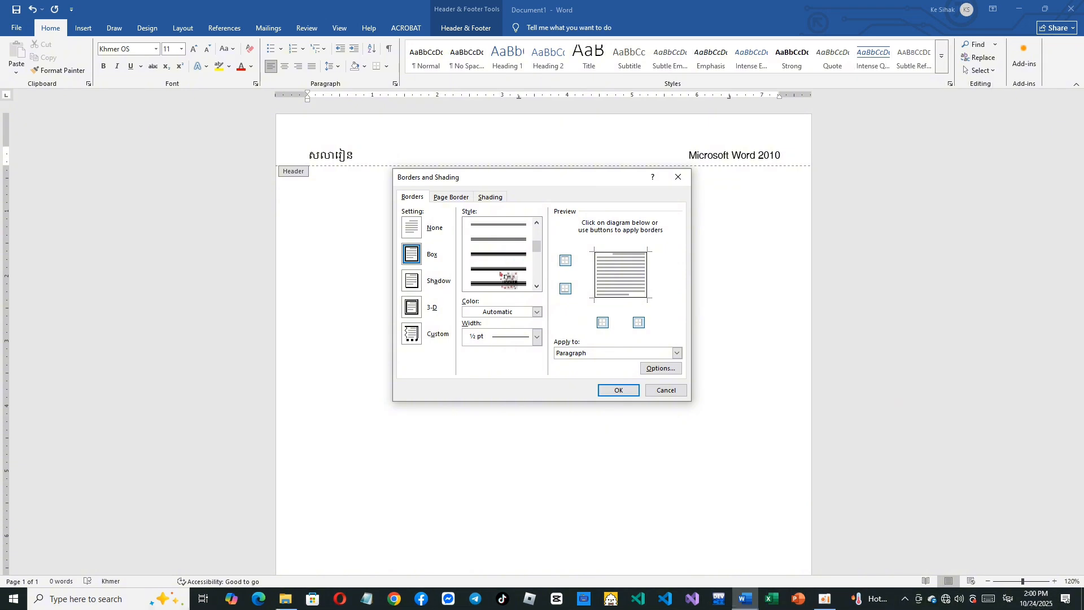
{"action": "left_click", "coordinate": [505, 261]}
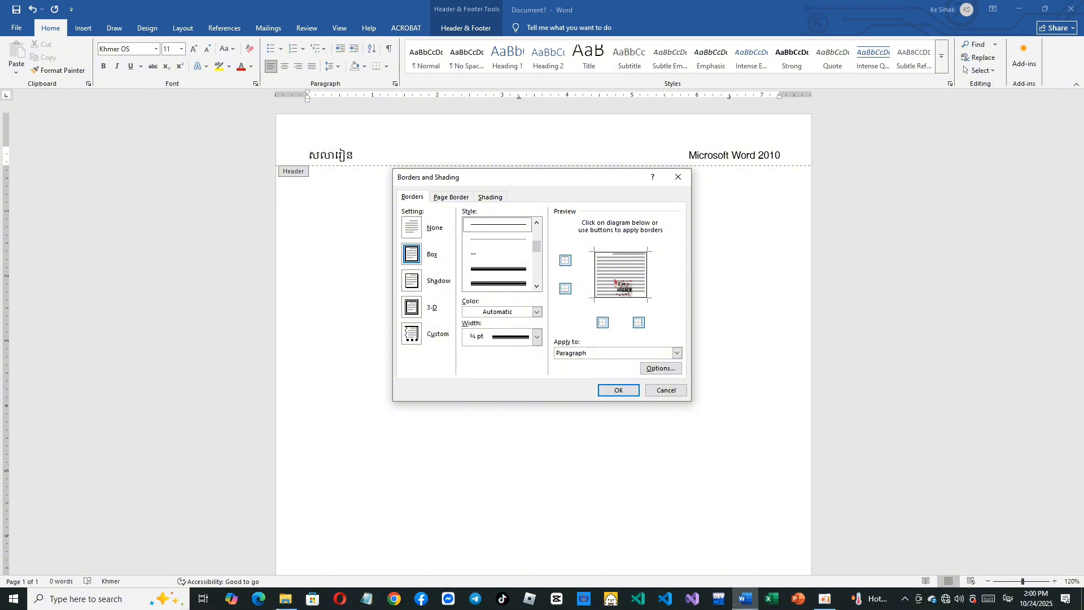
{"action": "key", "text": "Up"}
{"action": "key", "text": "Up"}
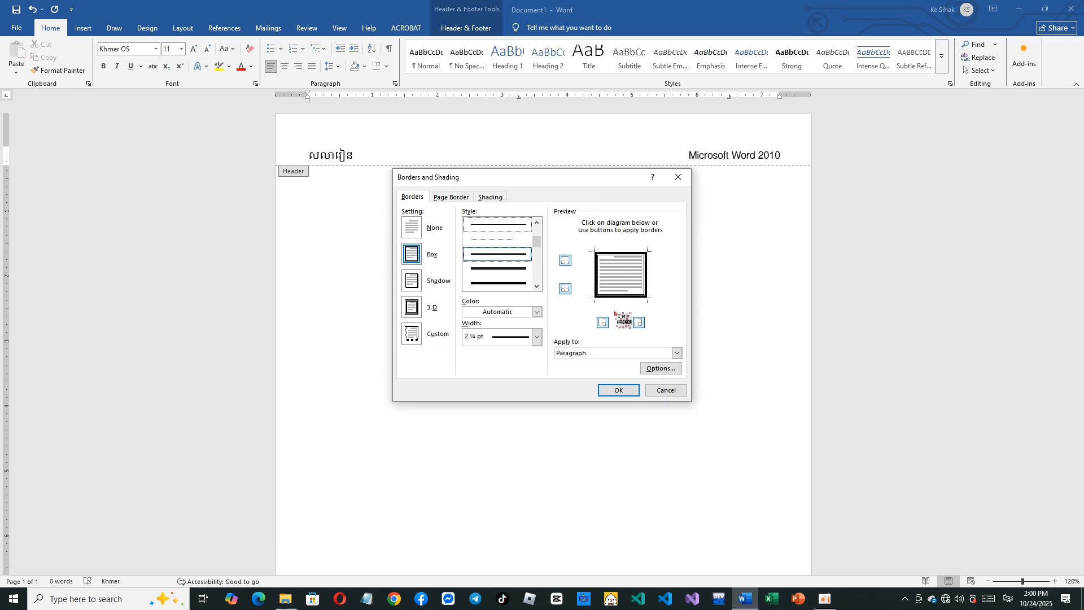
{"action": "key", "text": "Up"}
{"action": "key", "text": "Up"}
{"action": "key", "text": "Up"}
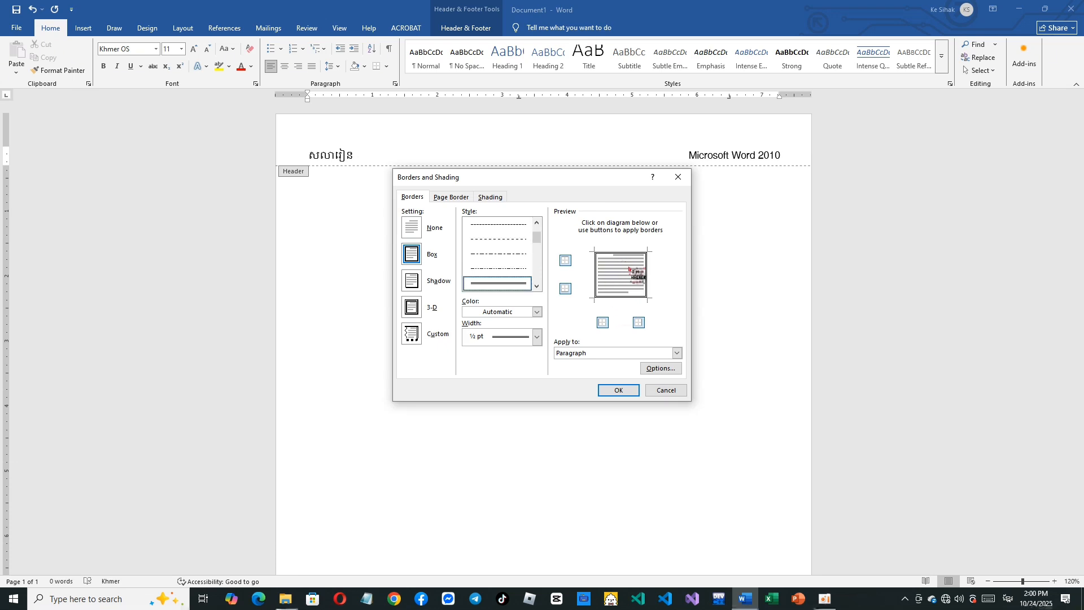
{"action": "left_click", "coordinate": [537, 286]}
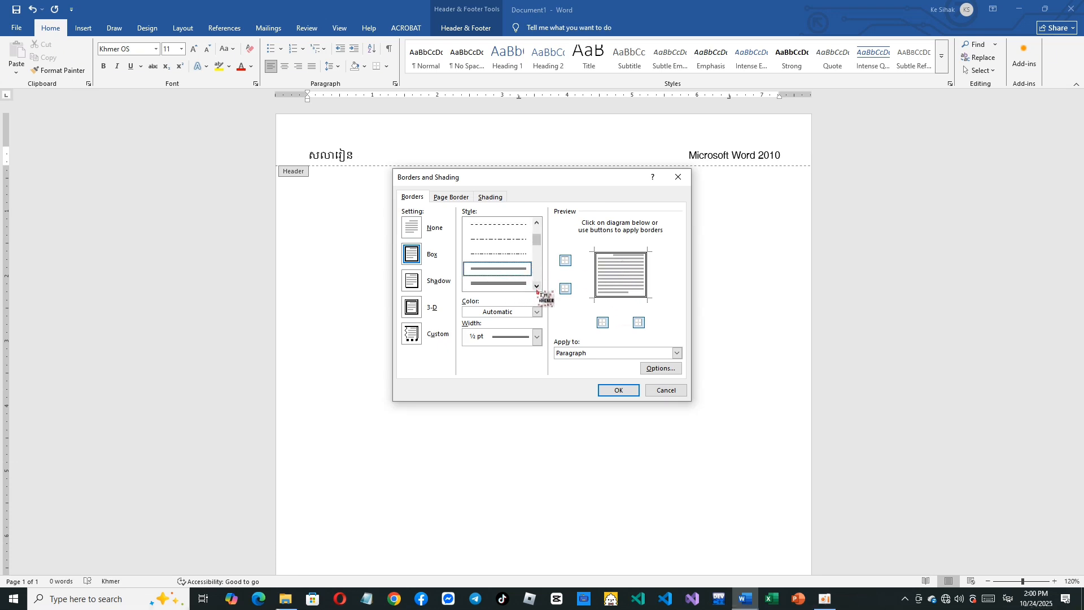
{"action": "left_click", "coordinate": [518, 284]}
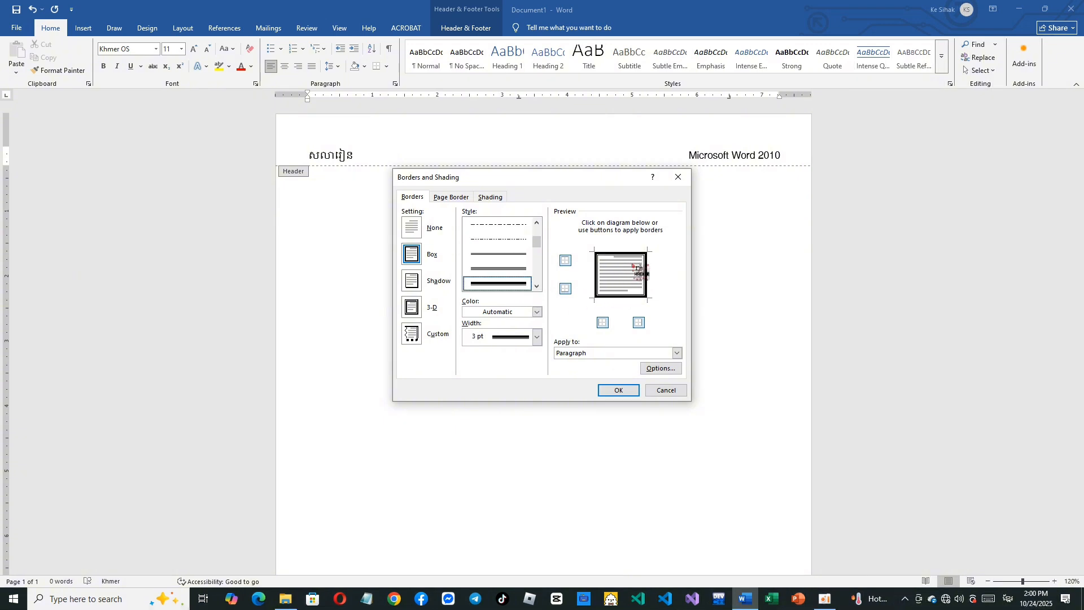
- Restrict the header paragraph's border to the bottom edge only and apply it
{"action": "left_click", "coordinate": [622, 296]}
{"action": "left_click", "coordinate": [597, 286]}
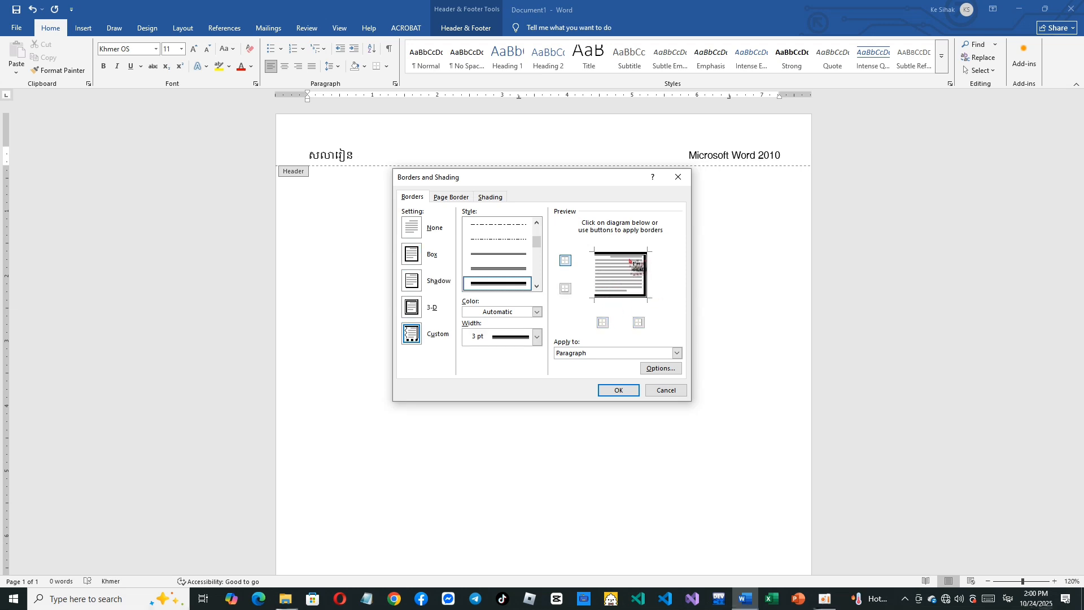
{"action": "left_click", "coordinate": [647, 273]}
{"action": "left_click", "coordinate": [638, 253]}
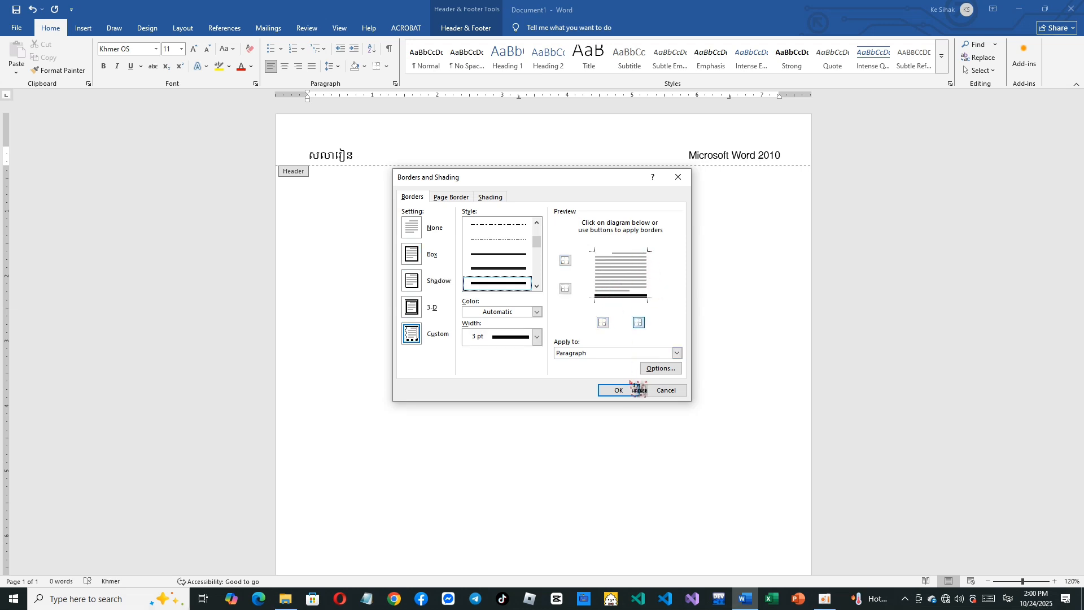
{"action": "left_click", "coordinate": [611, 389]}
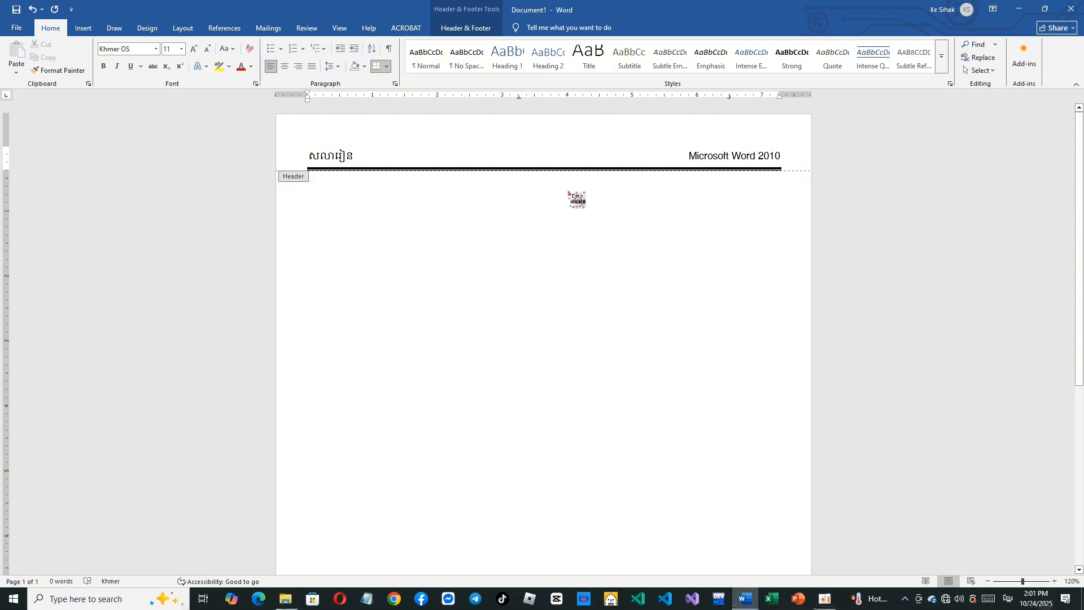
- Start a Box border for the footer paragraph using the 3 pt thick-and-thin double line style
{"action": "scroll", "coordinate": [565, 226], "scroll_direction": "down", "scroll_amount": 5}
{"action": "left_click", "coordinate": [427, 514]}
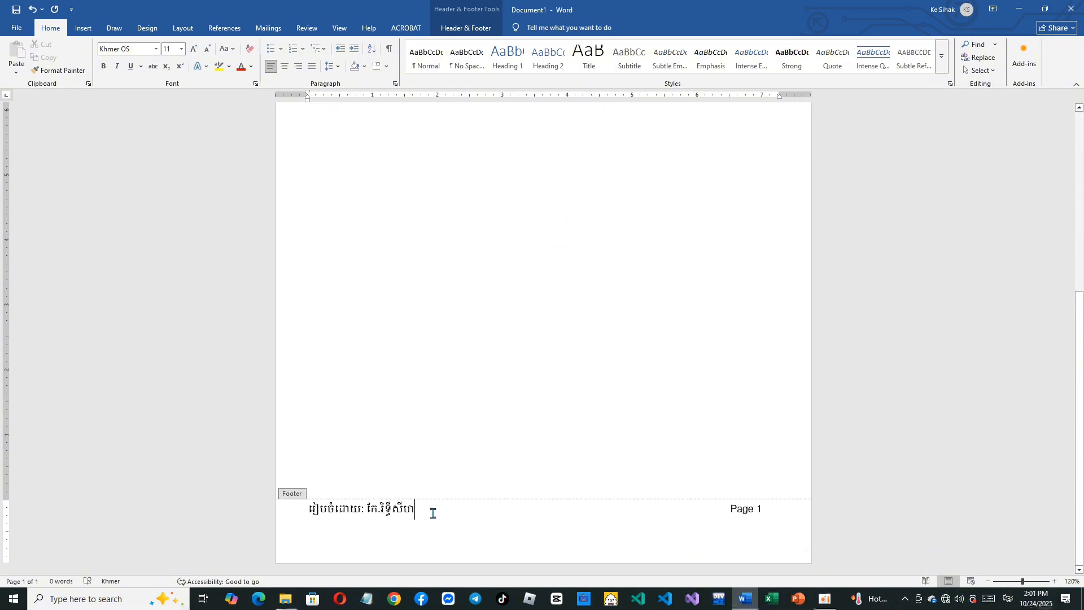
{"action": "left_click", "coordinate": [386, 66]}
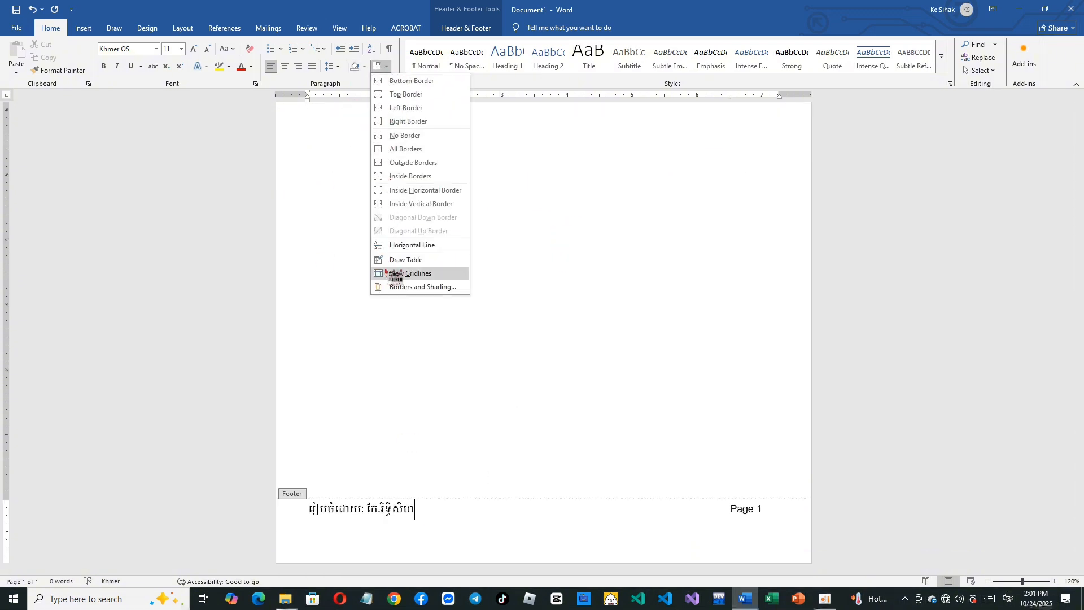
{"action": "left_click", "coordinate": [403, 288]}
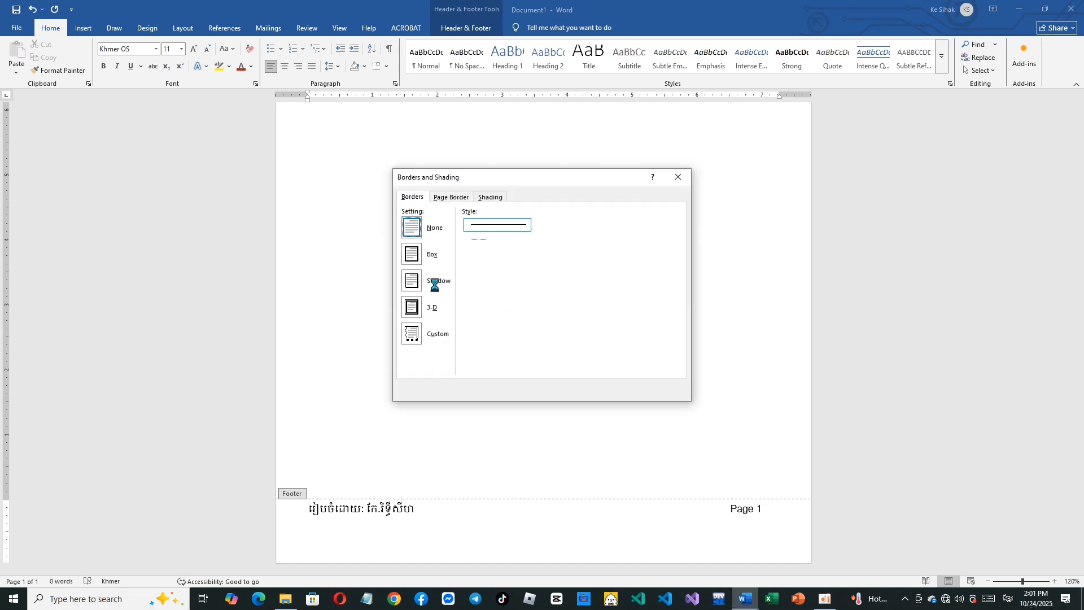
{"action": "left_click", "coordinate": [414, 254]}
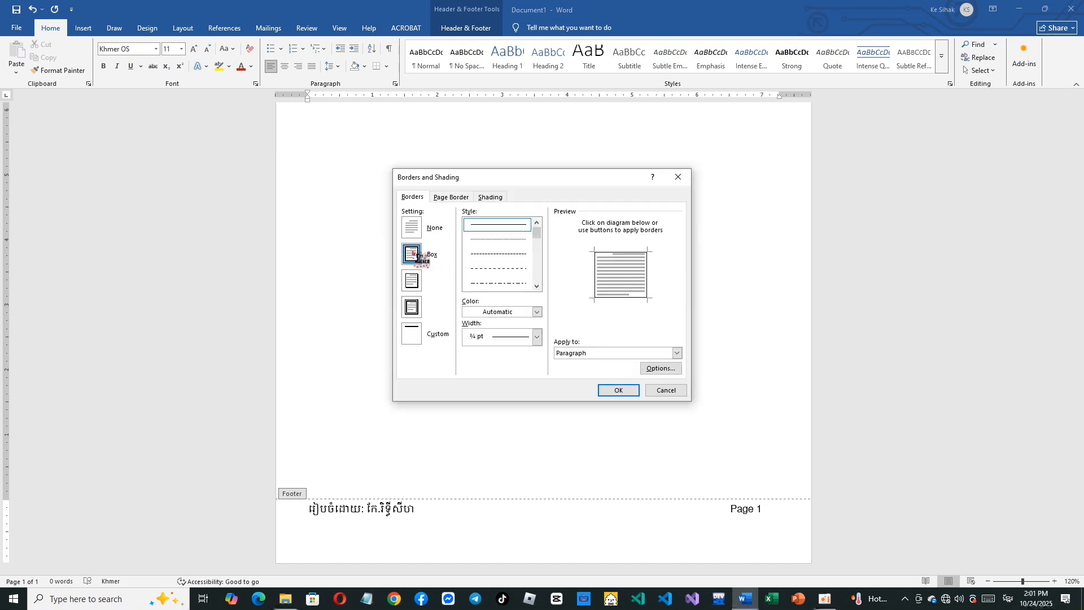
{"action": "left_click", "coordinate": [537, 286]}
{"action": "left_click", "coordinate": [537, 286]}
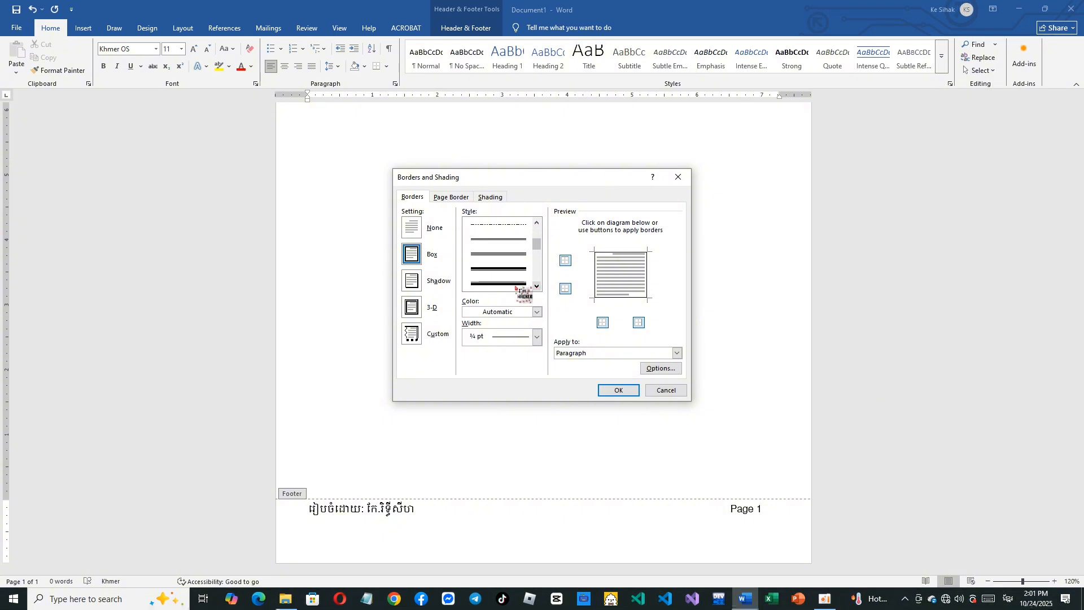
{"action": "left_click", "coordinate": [511, 283]}
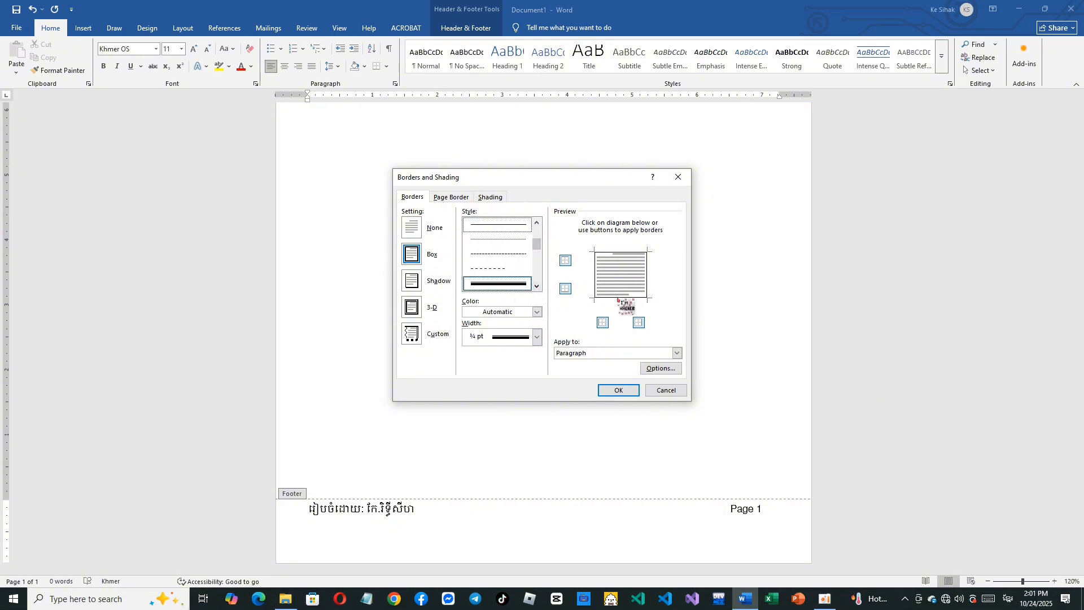
- Restrict the footer paragraph's border to the top edge only, apply it and return to the document body
{"action": "left_click", "coordinate": [593, 275]}
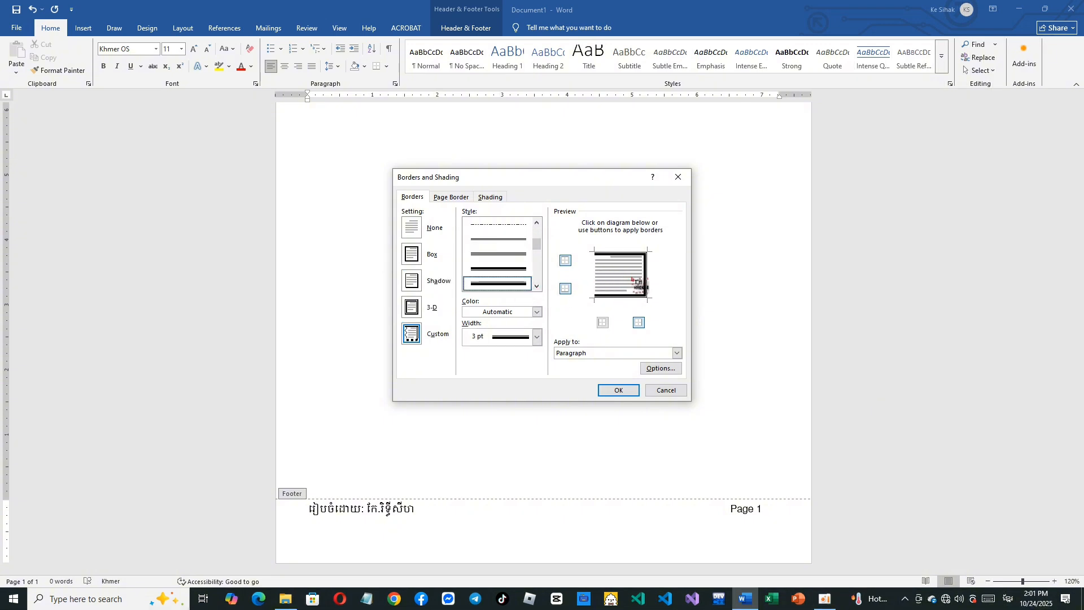
{"action": "left_click", "coordinate": [643, 286]}
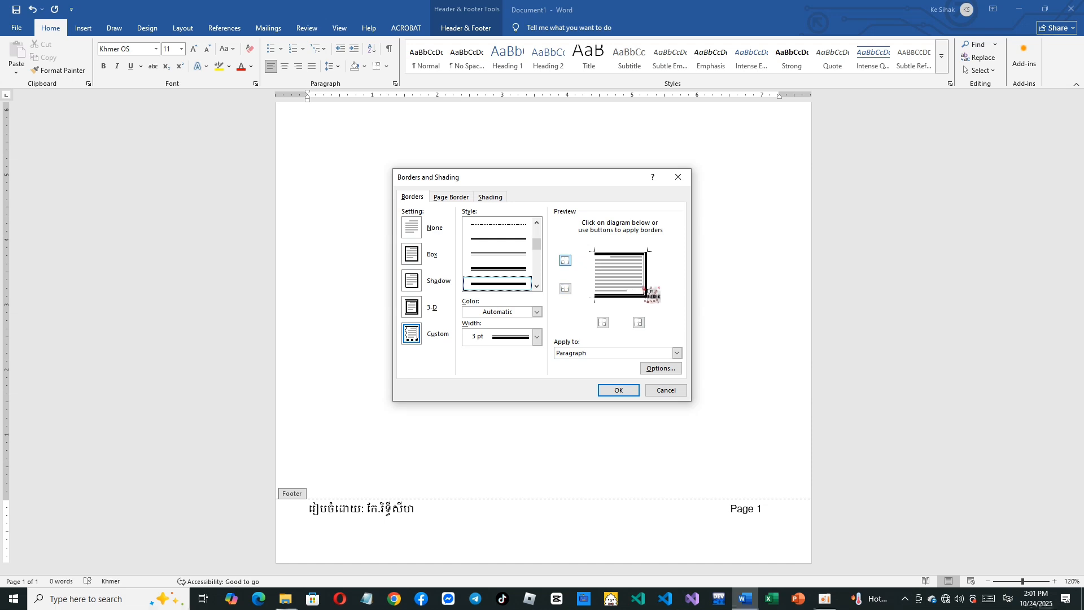
{"action": "left_click", "coordinate": [617, 390]}
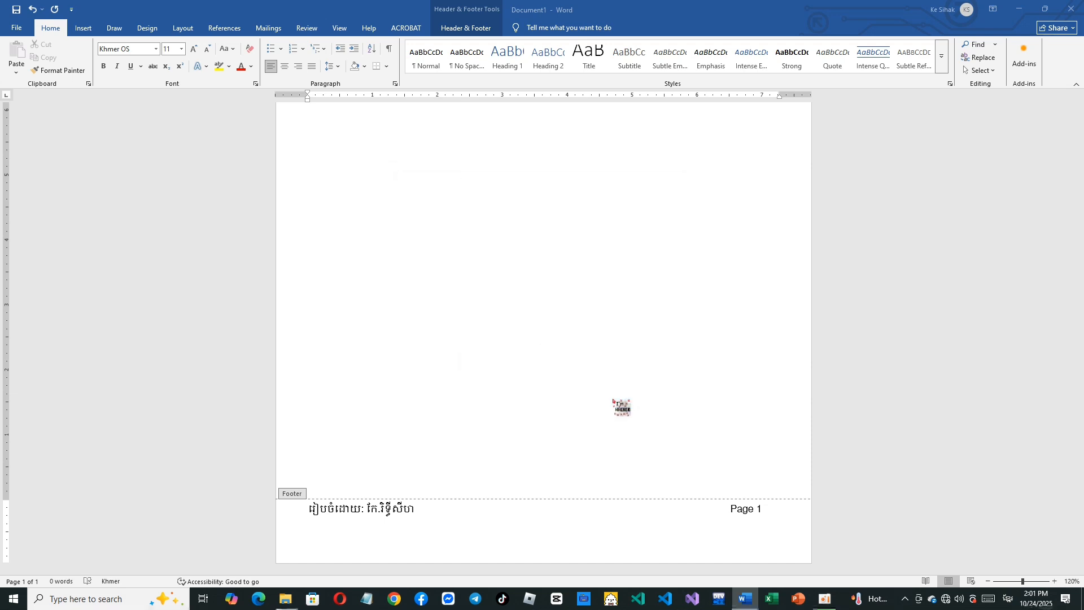
{"action": "double_click", "coordinate": [491, 358]}
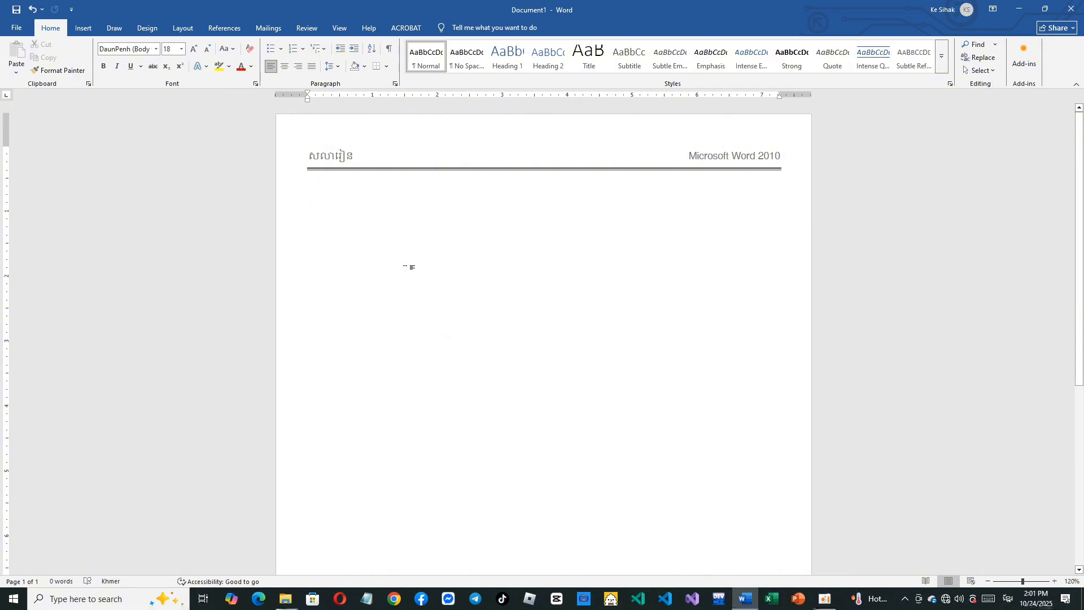
- Examine the header and footer text and their border lines on the page
{"action": "scroll", "coordinate": [408, 266], "scroll_direction": "down", "scroll_amount": 5}
{"action": "scroll", "coordinate": [414, 259], "scroll_direction": "up", "scroll_amount": 5}
{"action": "scroll", "coordinate": [495, 243], "scroll_direction": "down", "scroll_amount": 5}
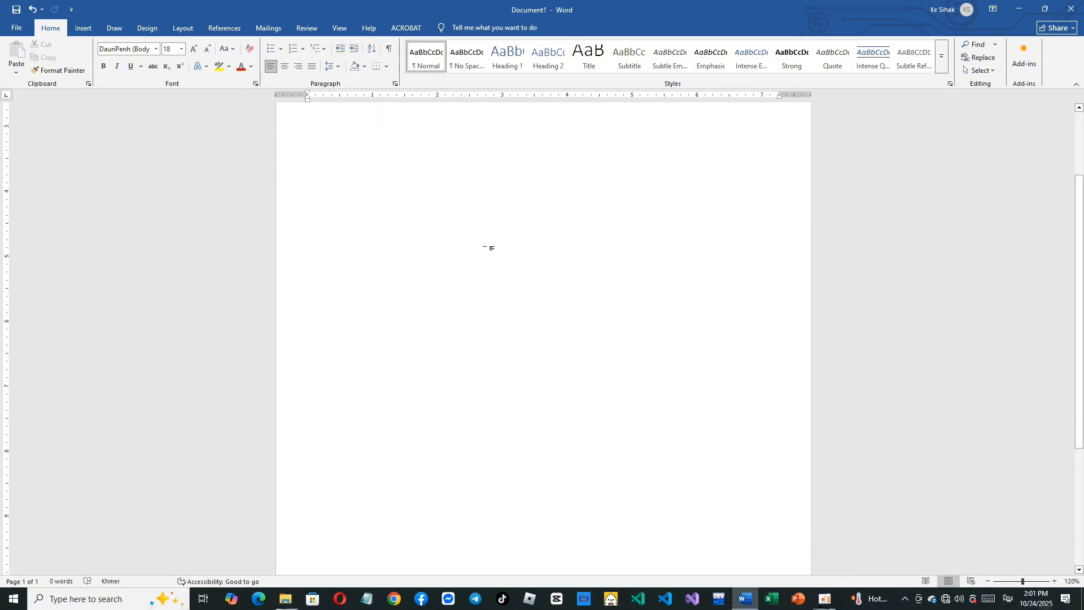
{"action": "scroll", "coordinate": [491, 246], "scroll_direction": "up", "scroll_amount": 5}
{"action": "scroll", "coordinate": [486, 247], "scroll_direction": "down", "scroll_amount": 4}
{"action": "scroll", "coordinate": [485, 246], "scroll_direction": "down", "scroll_amount": 2}
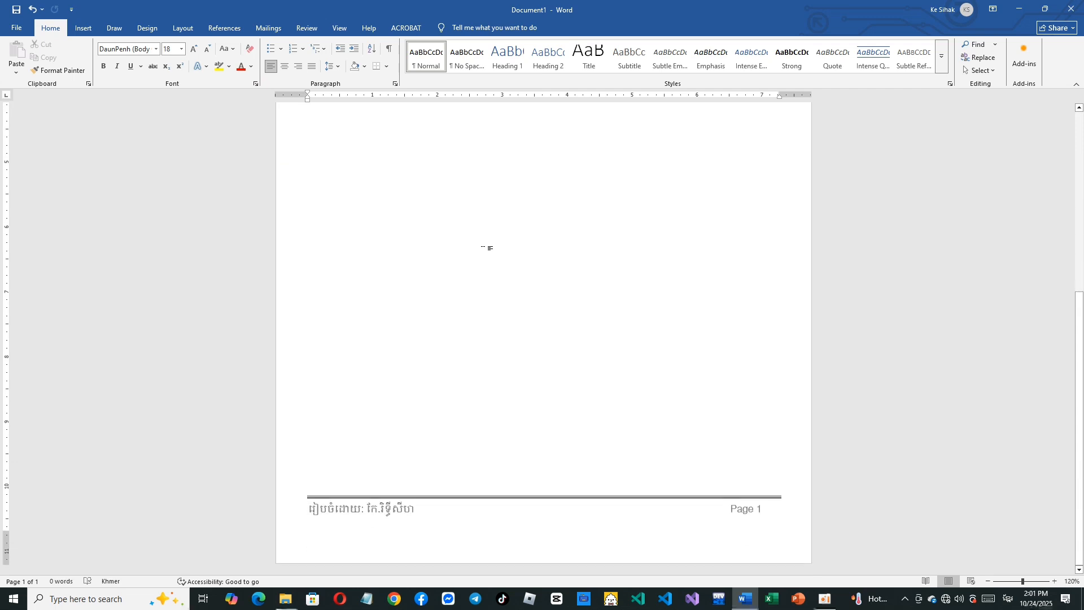
{"action": "scroll", "coordinate": [479, 241], "scroll_direction": "up", "scroll_amount": 6}
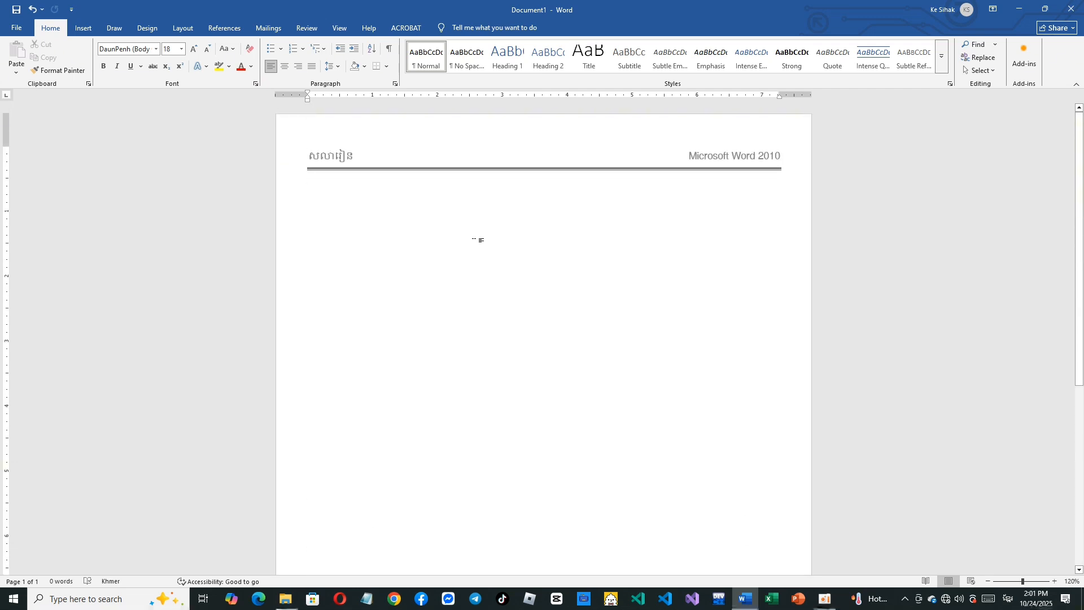
{"action": "scroll", "coordinate": [479, 236], "scroll_direction": "down", "scroll_amount": 5}
{"action": "scroll", "coordinate": [478, 237], "scroll_direction": "up", "scroll_amount": 5}
{"action": "left_click", "coordinate": [88, 35]}
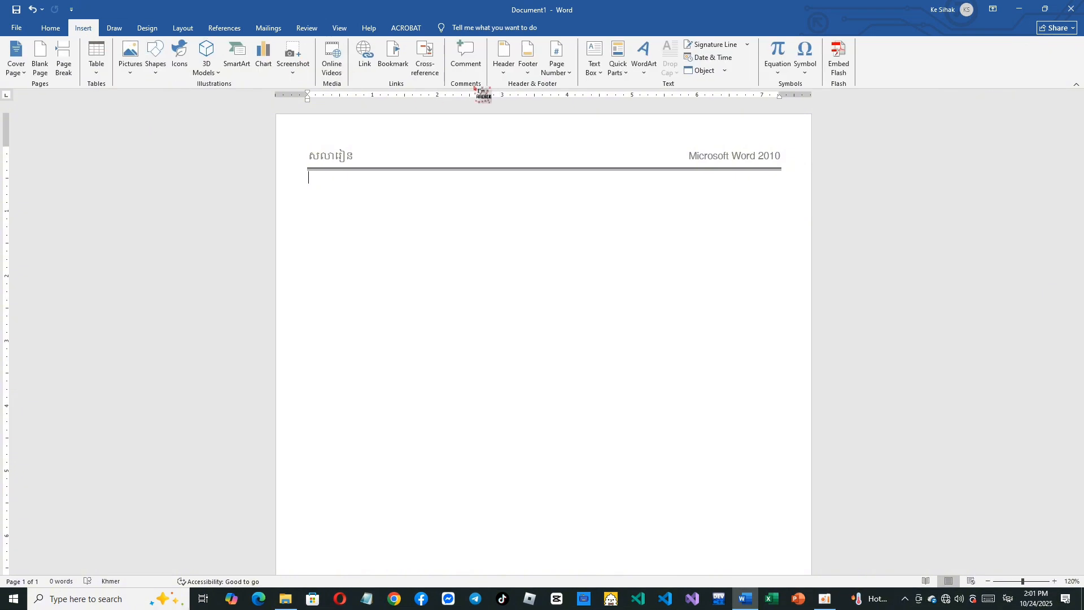
{"action": "left_click", "coordinate": [51, 30]}
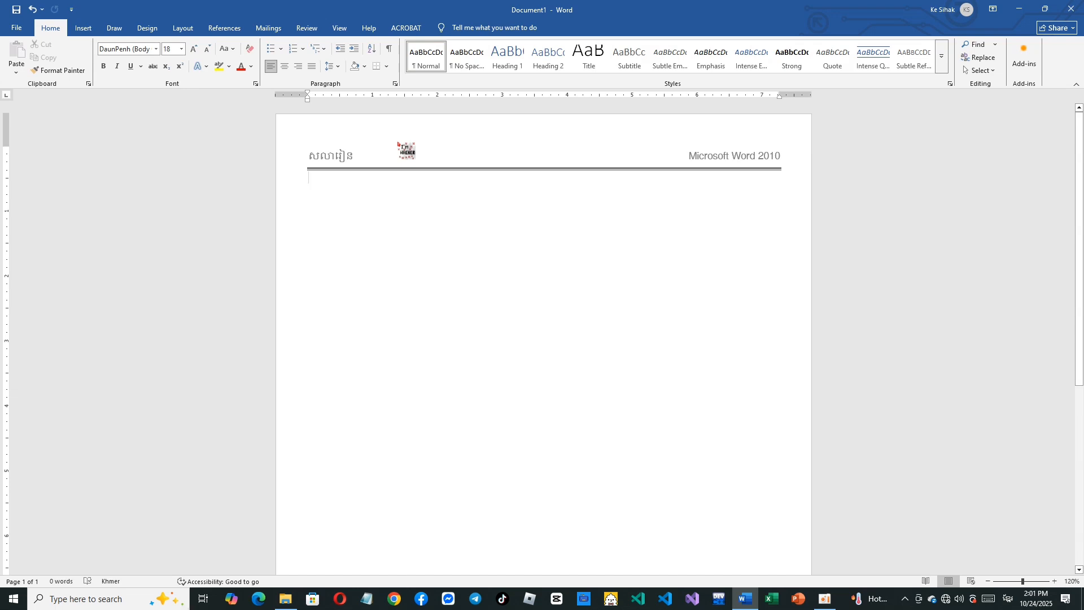